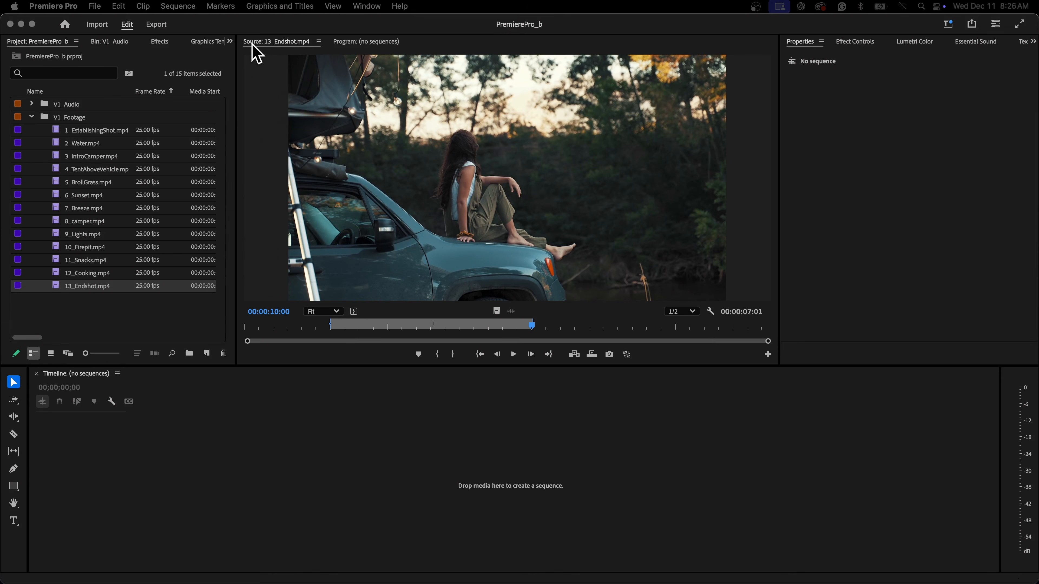
pyautogui.click(348, 41)
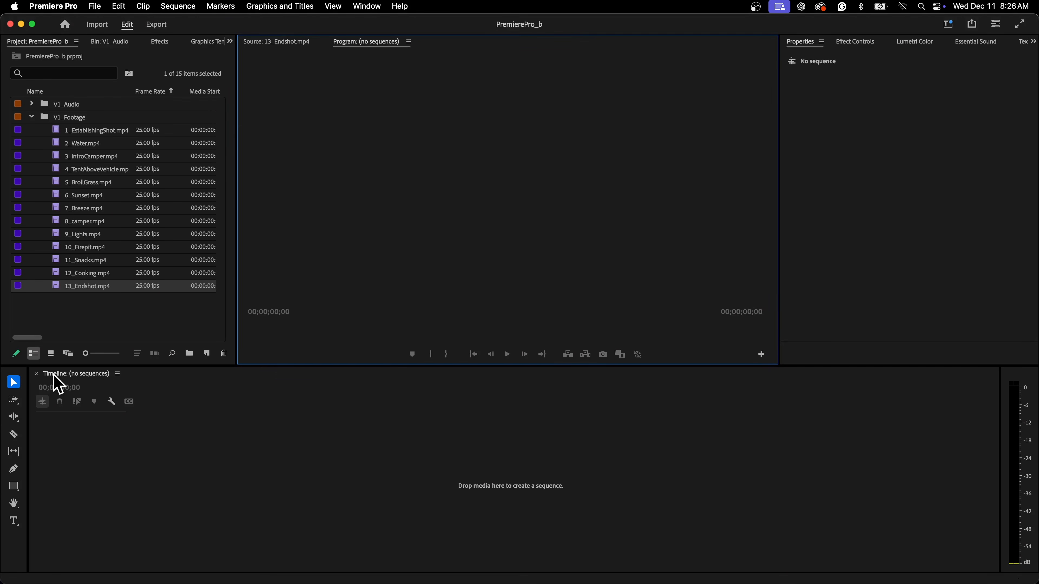
pyautogui.click(91, 132)
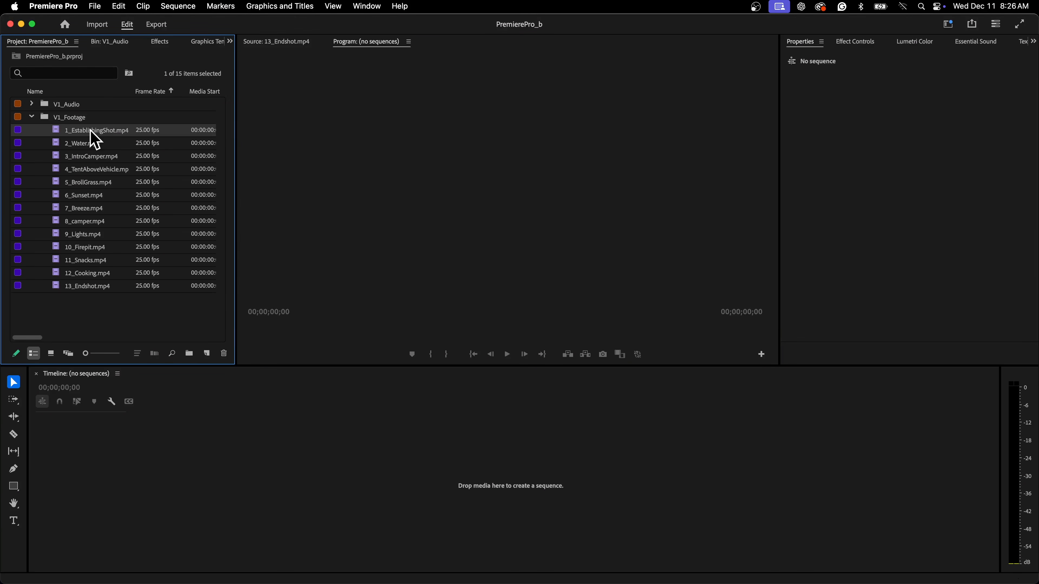
pyautogui.click(208, 356)
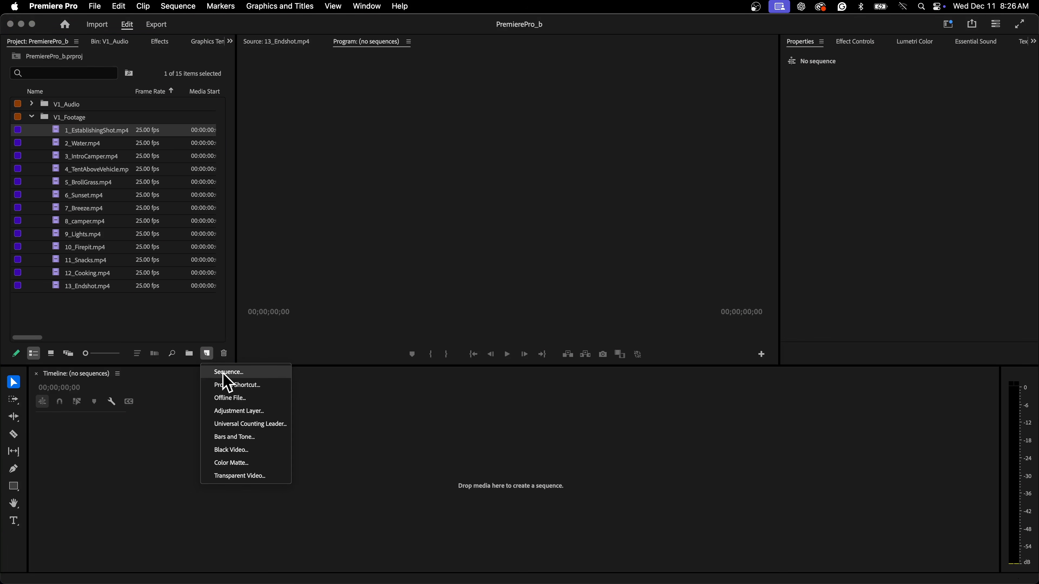
pyautogui.click(129, 321)
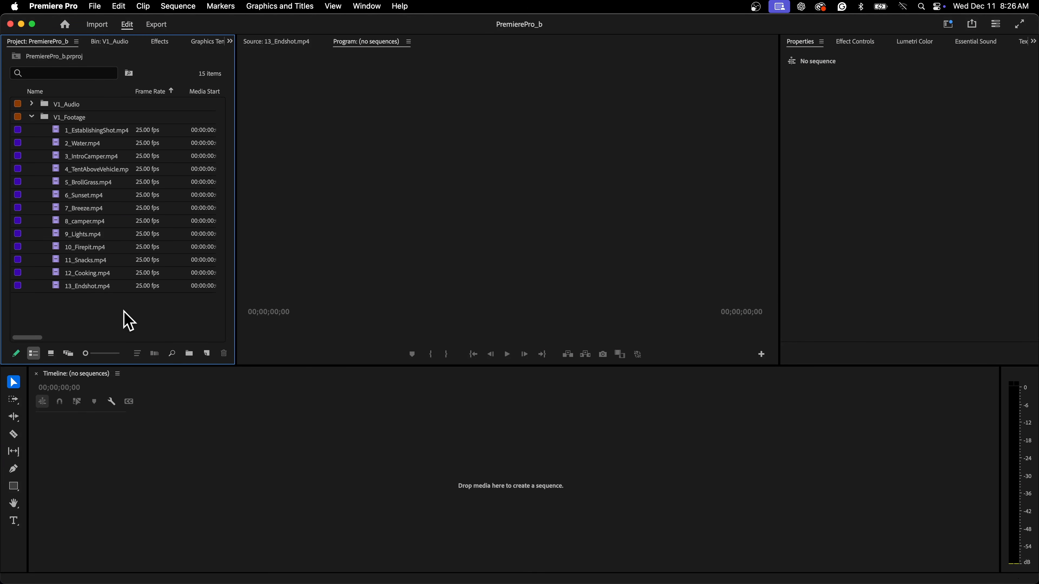
# Create a new sequence from the 1_EstablishingShot.mp4 clip
pyautogui.click(77, 131)
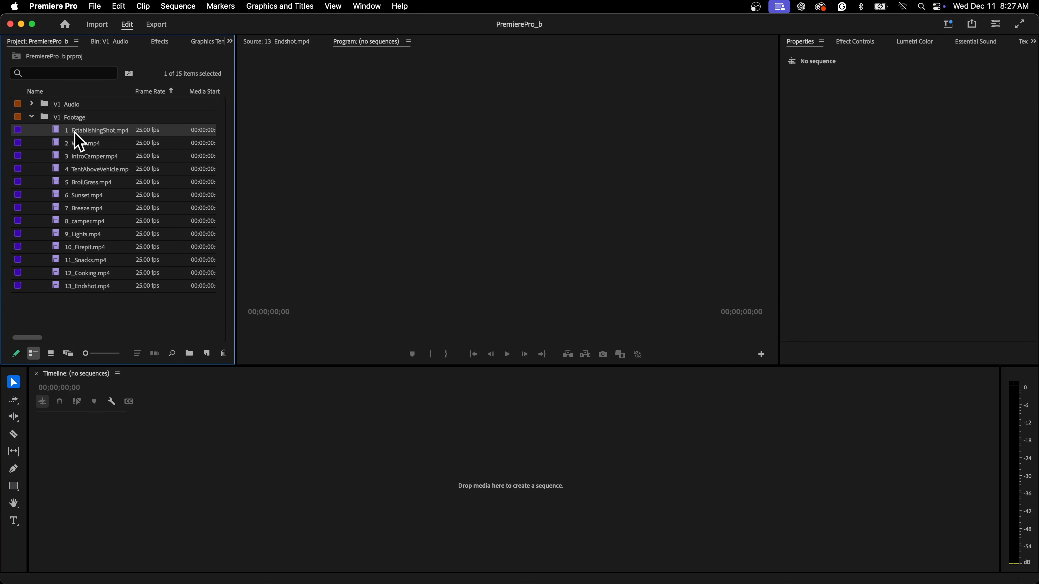
pyautogui.moveTo(75, 133); pyautogui.dragTo(218, 371)
pyautogui.moveTo(208, 354); pyautogui.dragTo(209, 355)
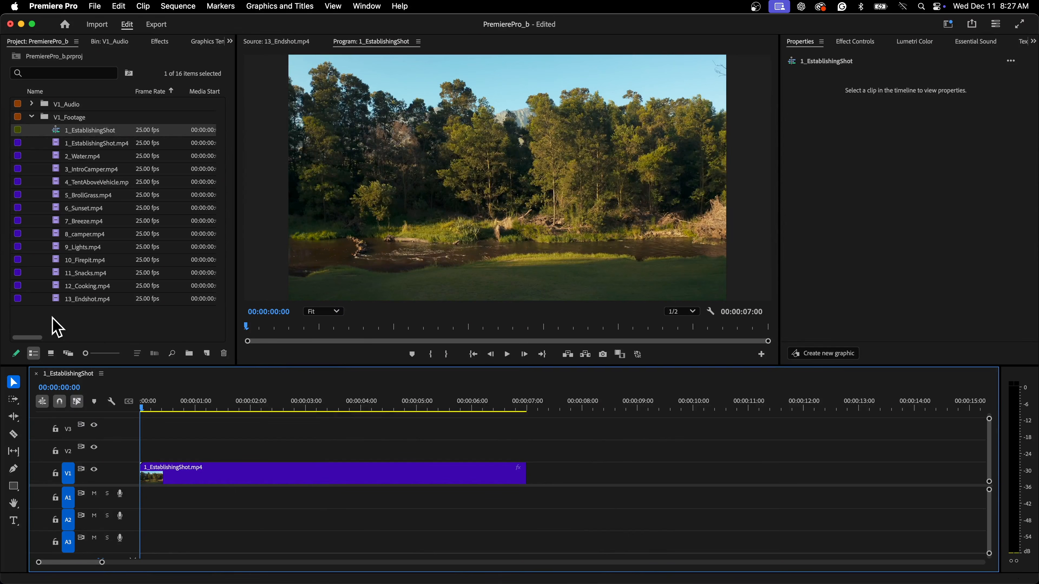
# Create a bin named Sequences in the project and move the 1_EstablishingShot sequence into it
pyautogui.click(48, 325)
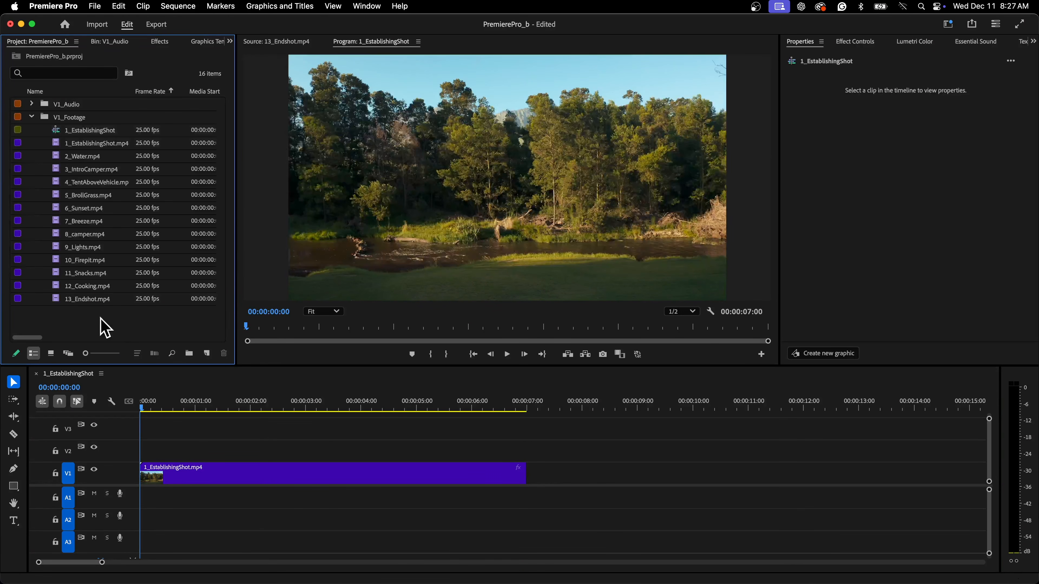
pyautogui.click(190, 355)
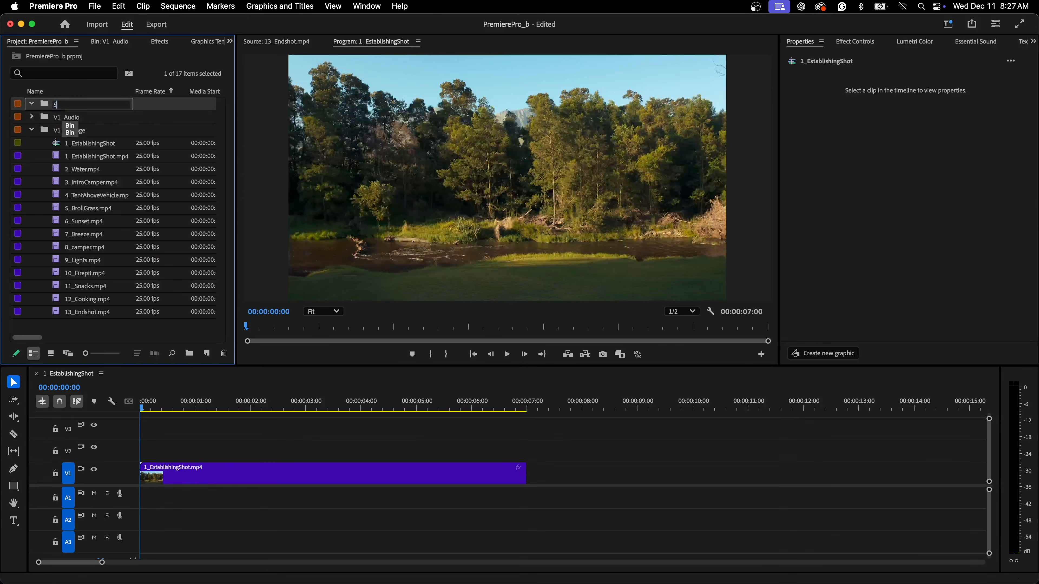
pyautogui.write('Sequences')
pyautogui.press('Tab')
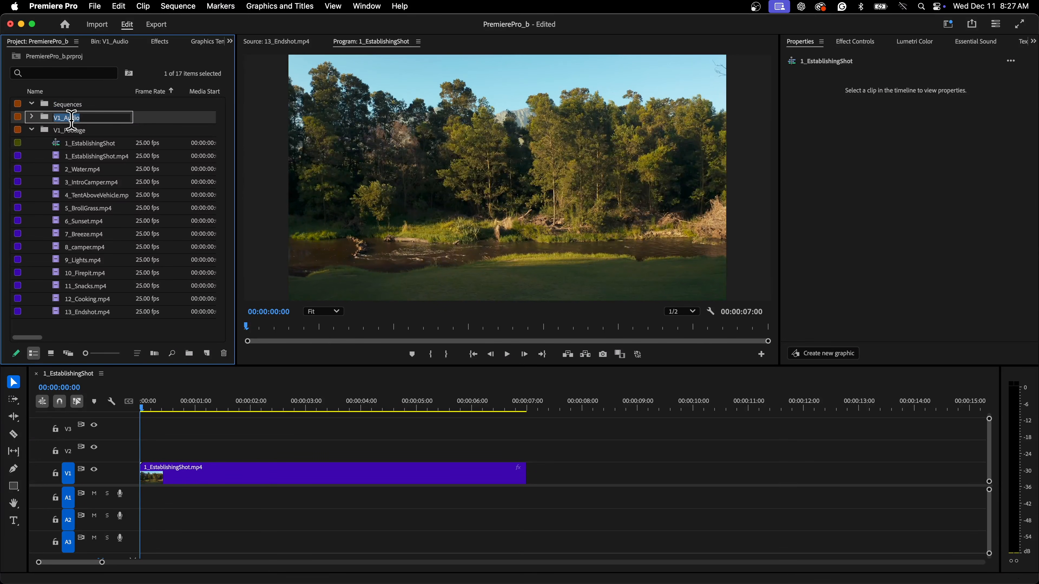
pyautogui.press('Return')
pyautogui.click(70, 144)
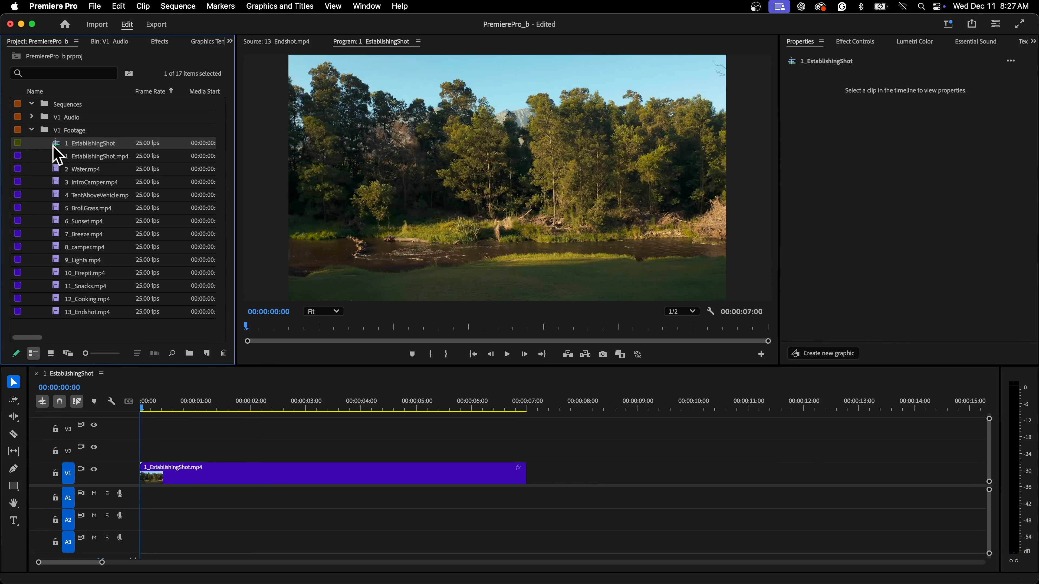
pyautogui.moveTo(53, 146); pyautogui.dragTo(56, 109)
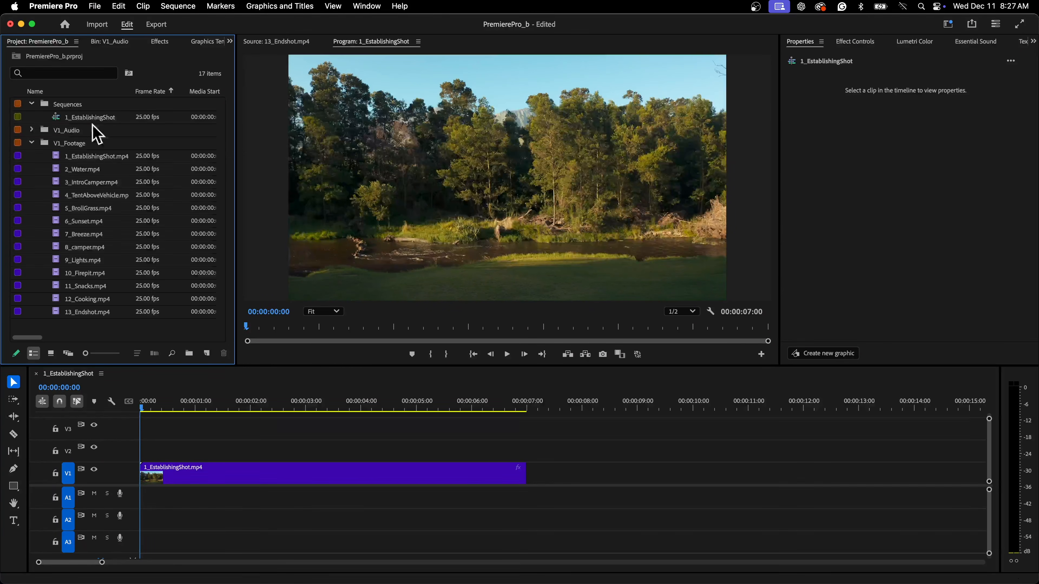
# Rename the 1_EstablishingShot sequence in the Sequences bin as MasterSequence
pyautogui.click(84, 117)
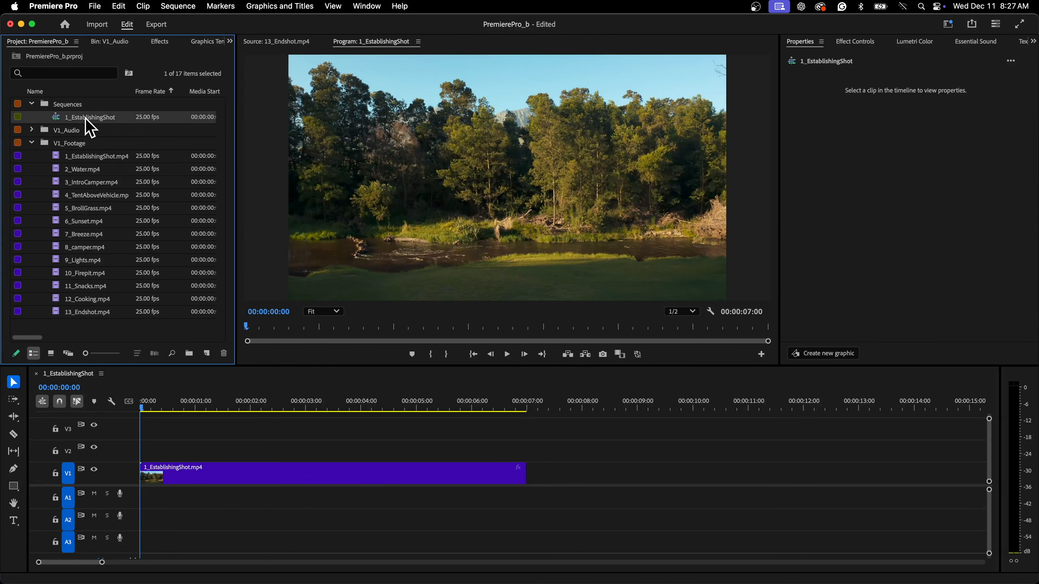
pyautogui.rightClick(90, 127)
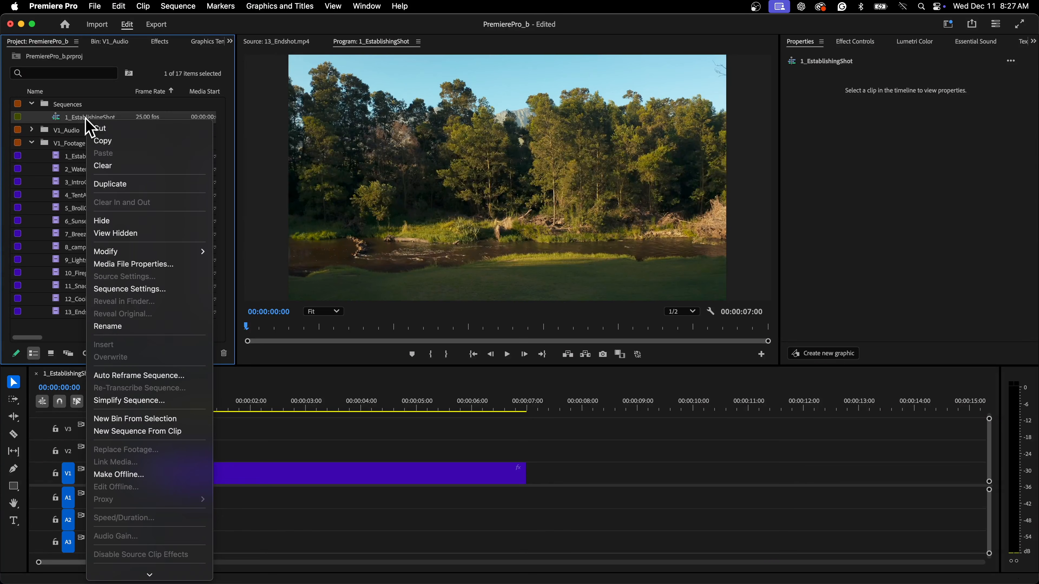
pyautogui.click(123, 326)
pyautogui.press('Return')
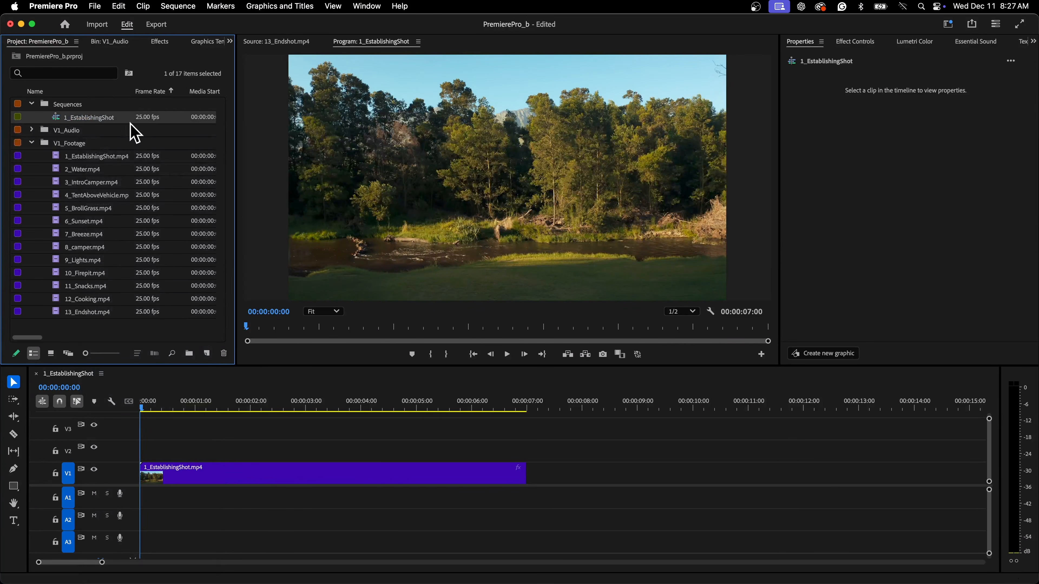
pyautogui.rightClick(109, 120)
pyautogui.click(69, 115)
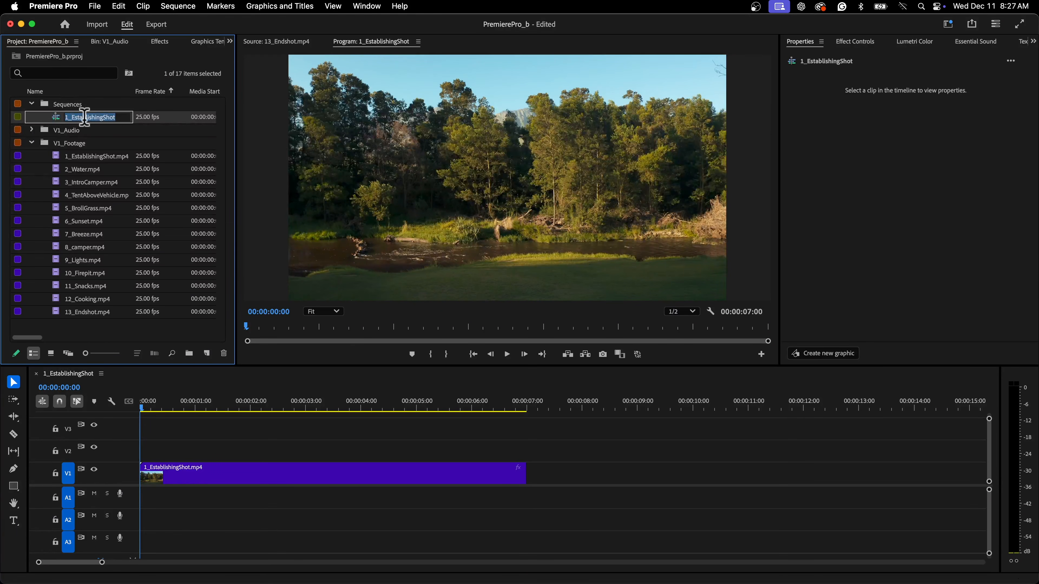
pyautogui.write('MasterSequence')
pyautogui.press('Tab')
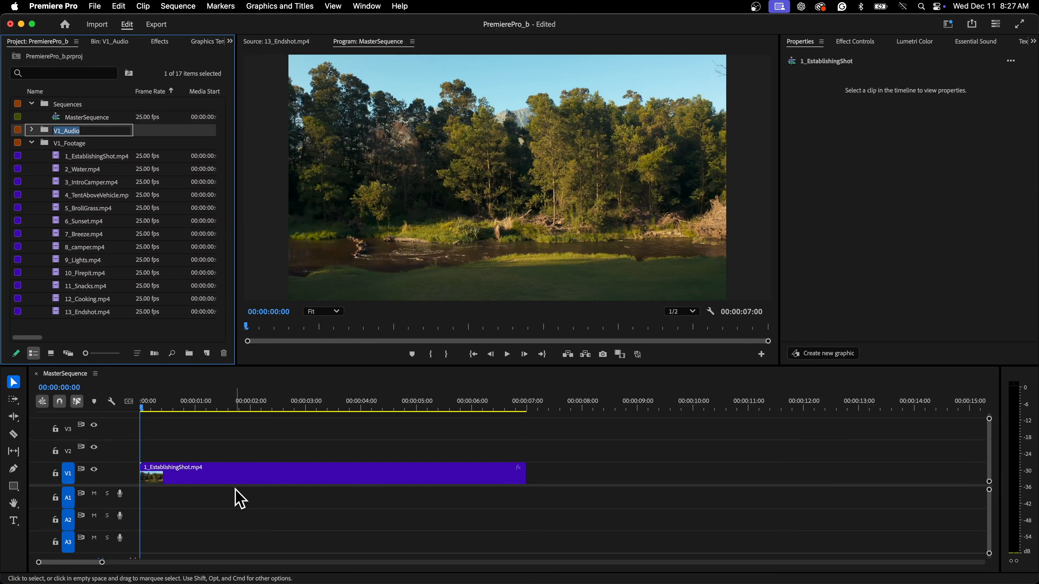
pyautogui.click(143, 332)
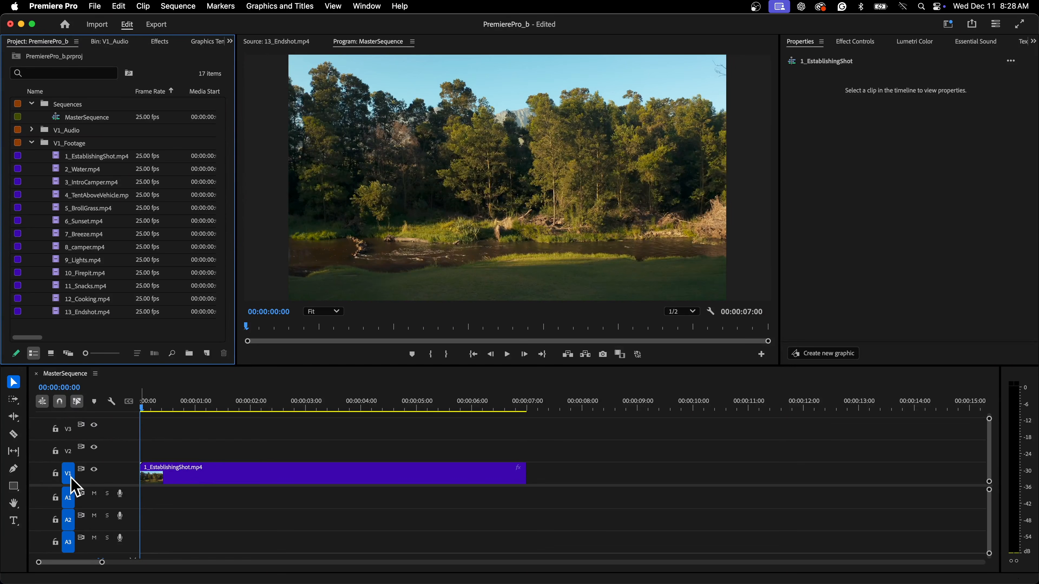
# Scrub through the establishing shot in the timeline to its end and return the playhead to the start
pyautogui.click(278, 408)
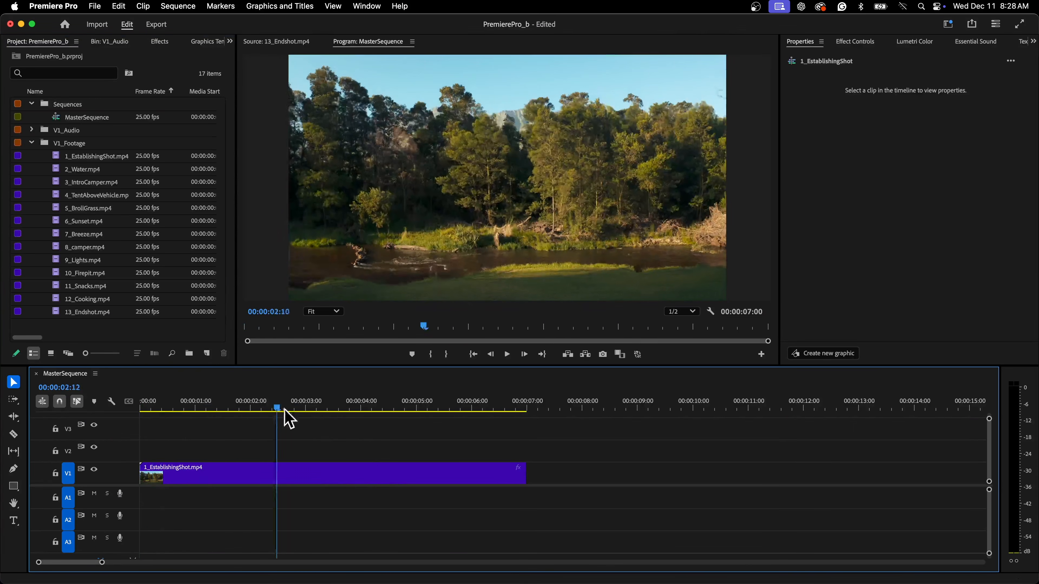
pyautogui.moveTo(289, 419); pyautogui.dragTo(530, 423)
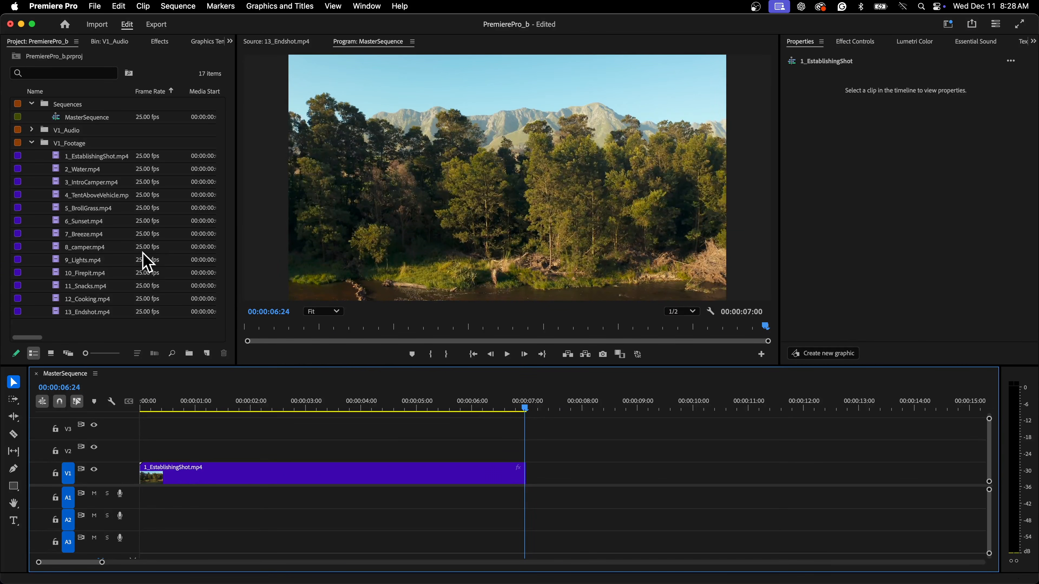
pyautogui.click(81, 169)
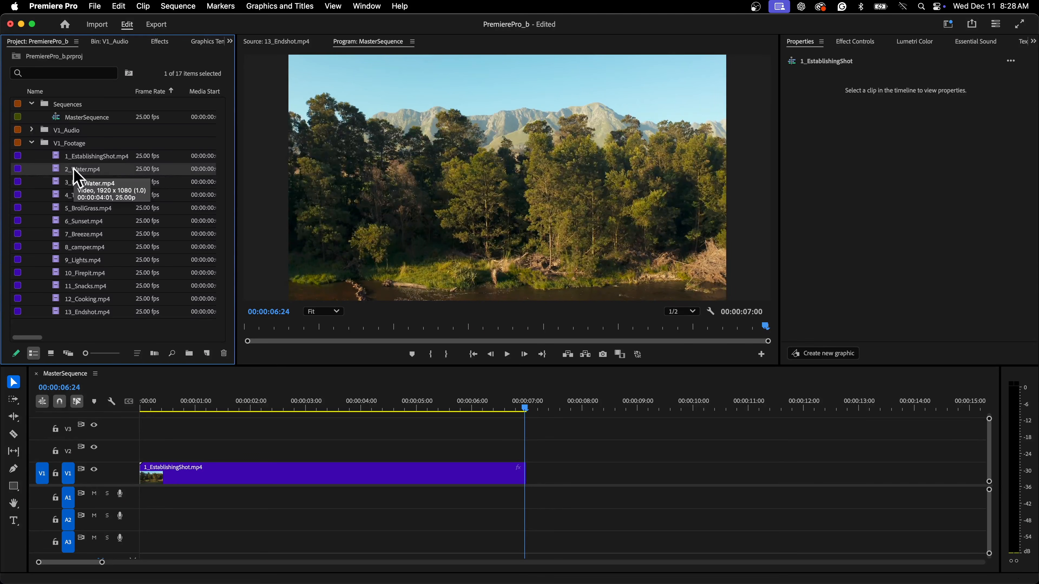
pyautogui.moveTo(523, 408); pyautogui.dragTo(123, 420)
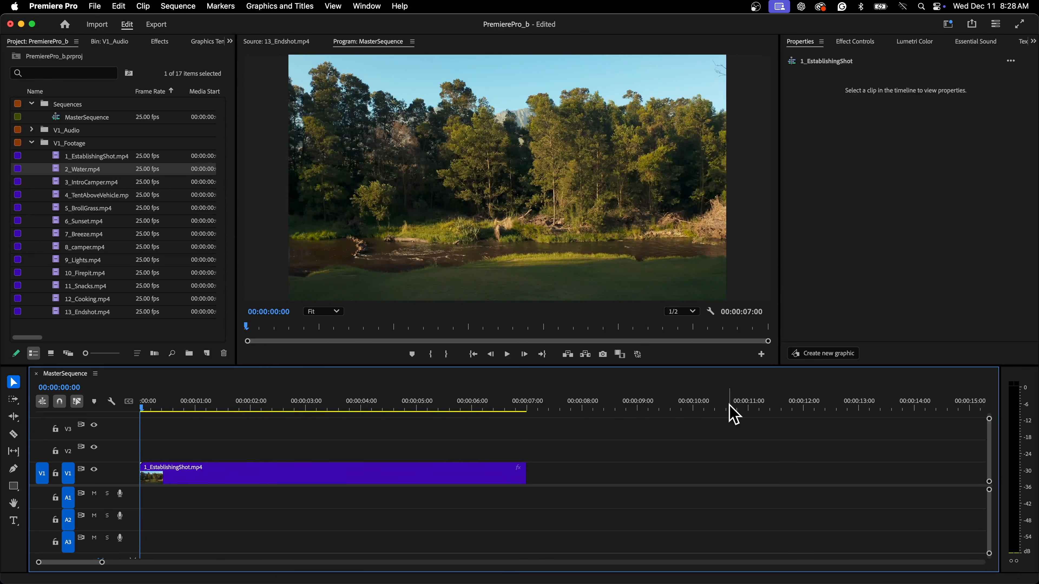
# Move the timeline playhead to 00:00:07:00 and increase the height of the Video 1 track
pyautogui.click(66, 387)
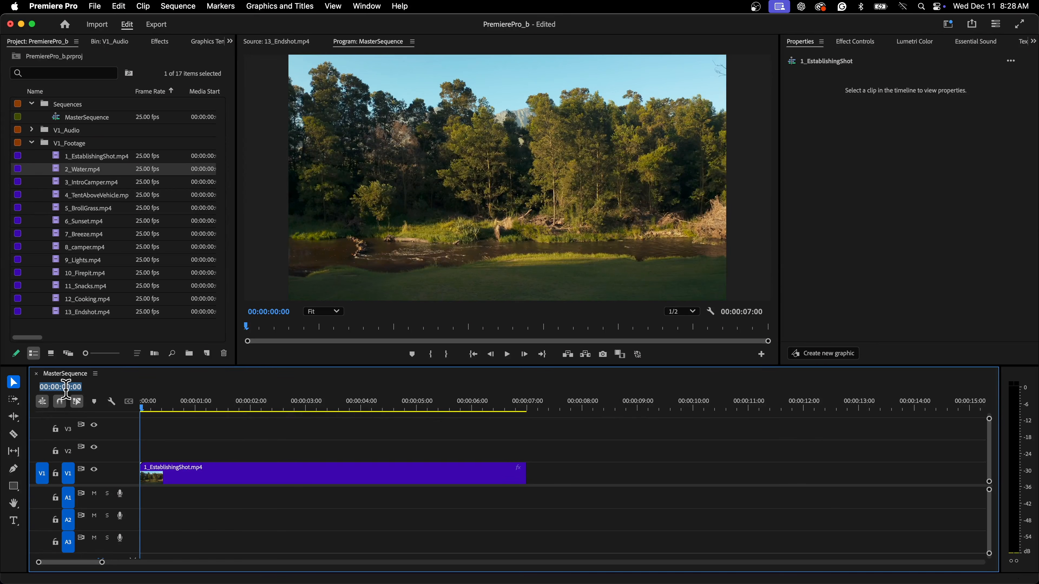
pyautogui.click(67, 388)
pyautogui.write('7')
pyautogui.press('Return')
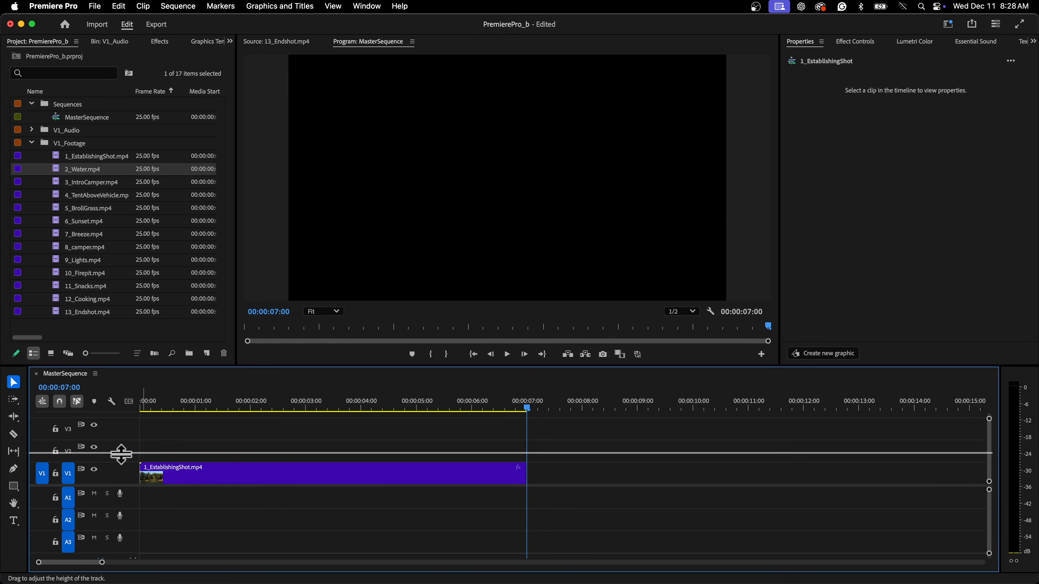
pyautogui.moveTo(121, 454); pyautogui.dragTo(121, 456)
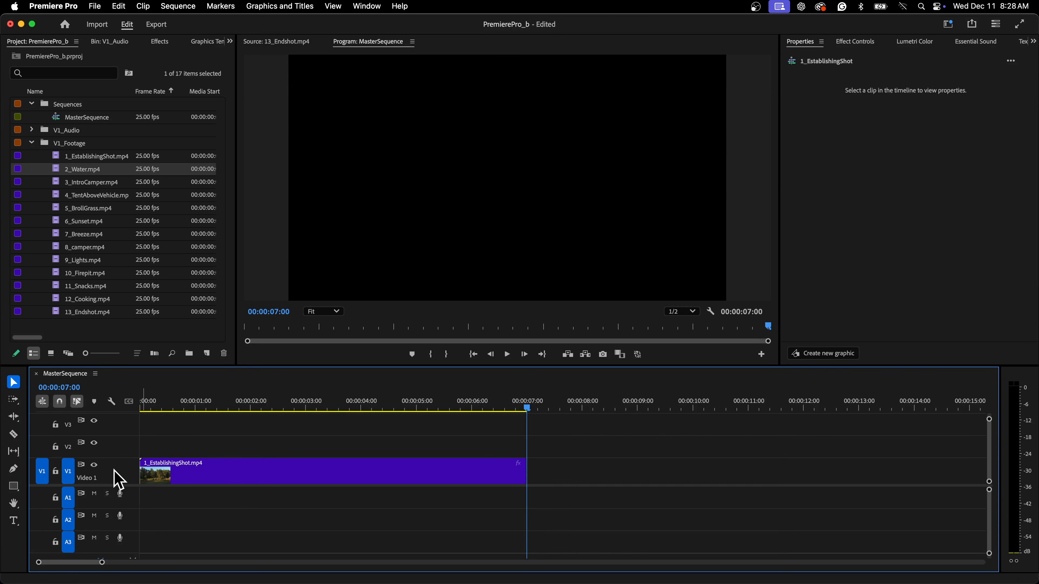
pyautogui.scroll(3, 114, 470)
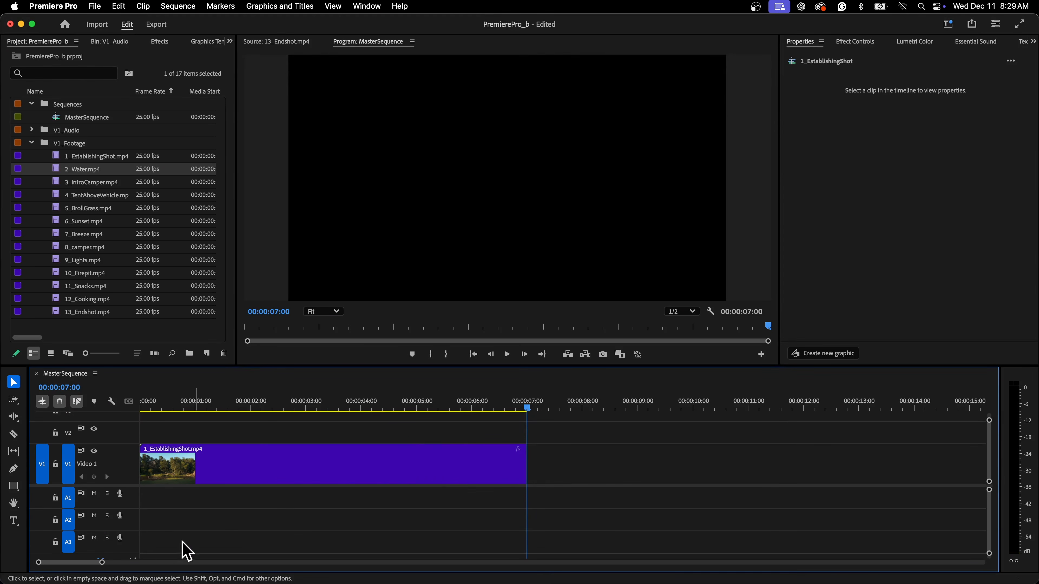
# Add 2_Water.mp4 to track V1 after the establishing shot and delete the gap between the two clips
pyautogui.moveTo(102, 562); pyautogui.dragTo(147, 562)
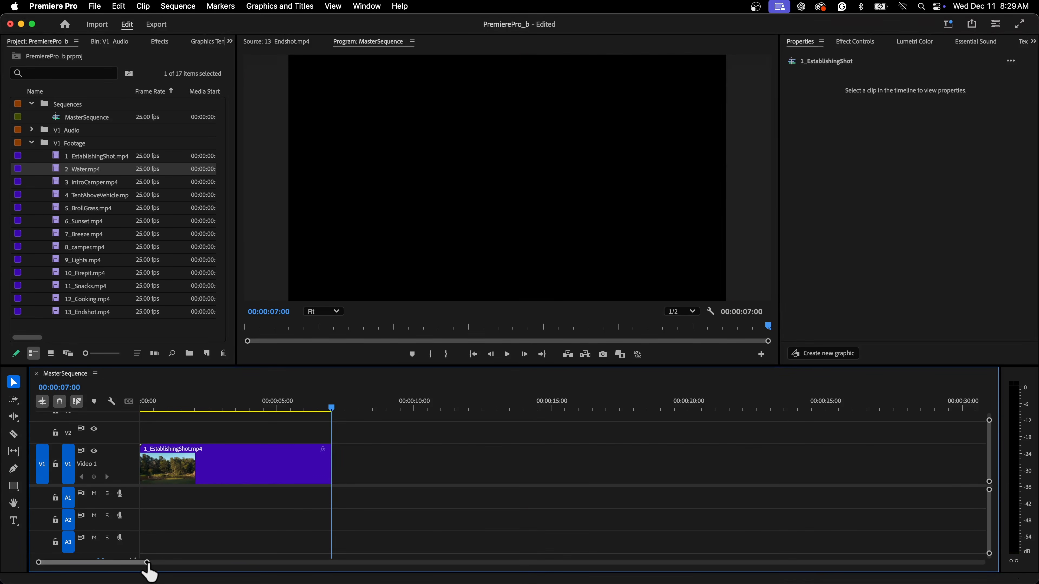
pyautogui.moveTo(151, 568); pyautogui.dragTo(243, 575)
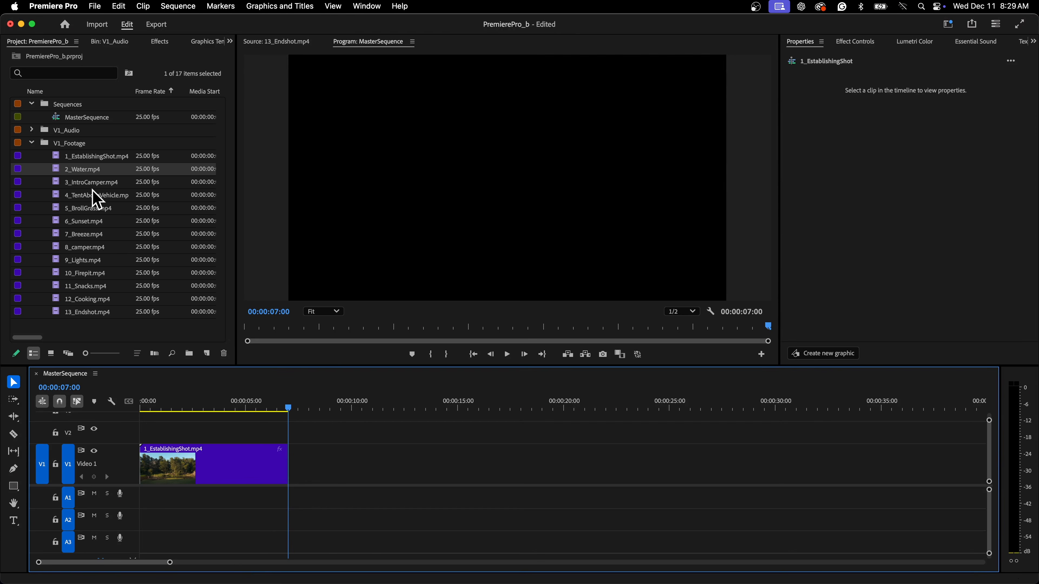
pyautogui.moveTo(87, 171); pyautogui.dragTo(327, 470)
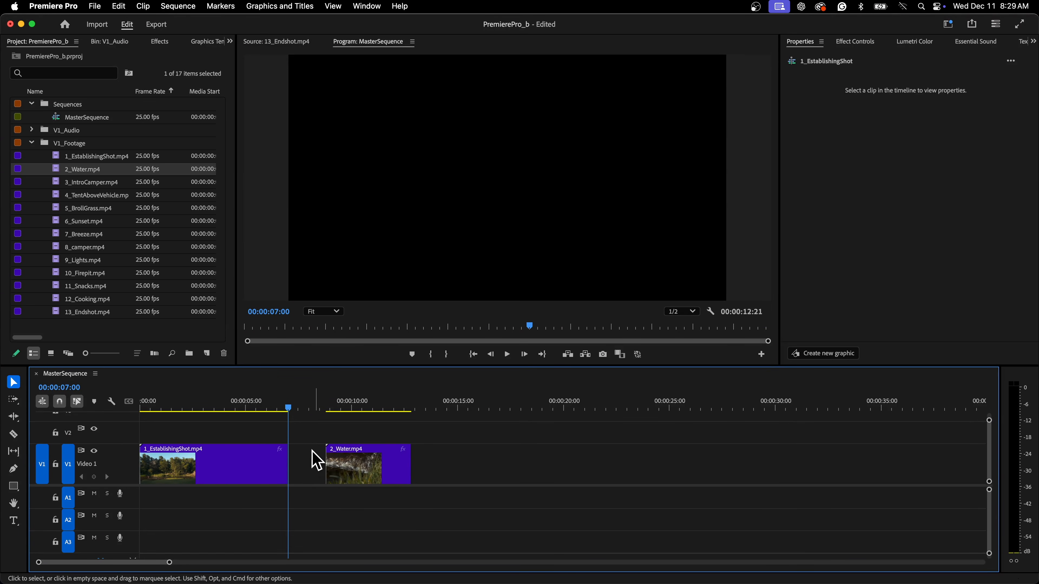
pyautogui.click(307, 459)
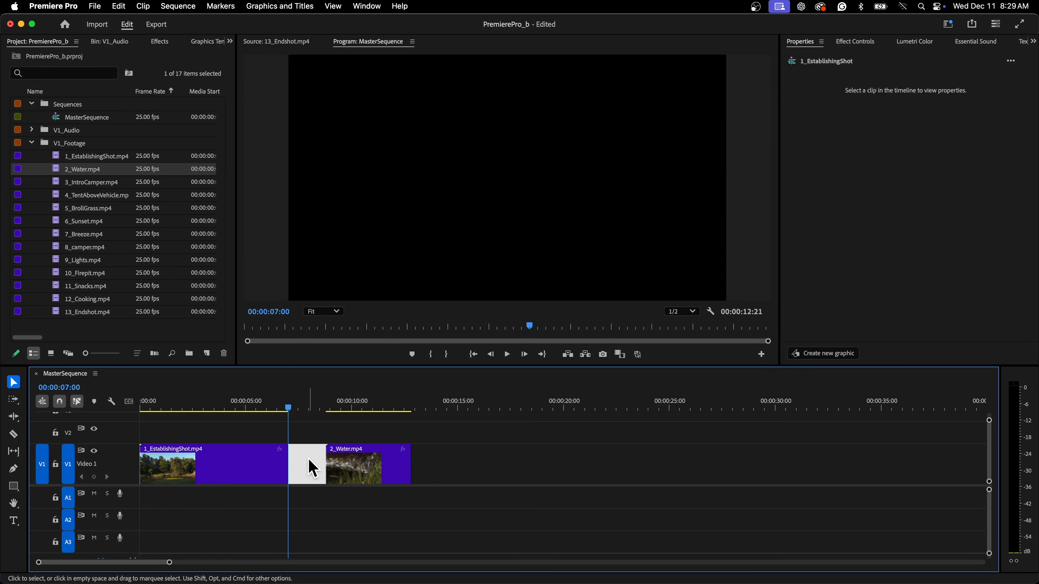
pyautogui.press('Delete')
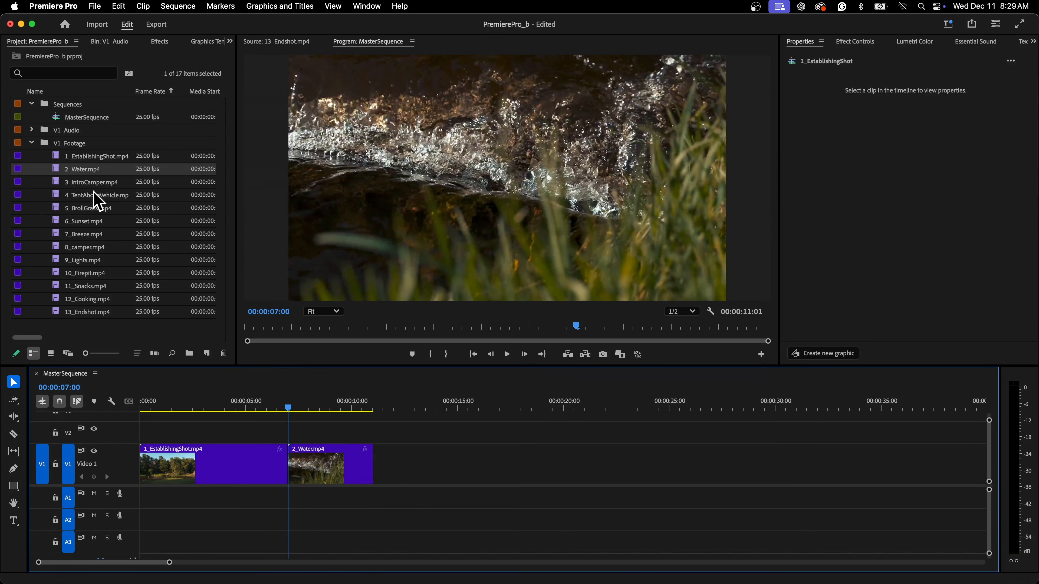
# Insert the marked portion of 13_Endshot.mp4 from the Source monitor on track V1 at 00:00:11:01, directly after 2_Water.mp4
pyautogui.click(70, 182)
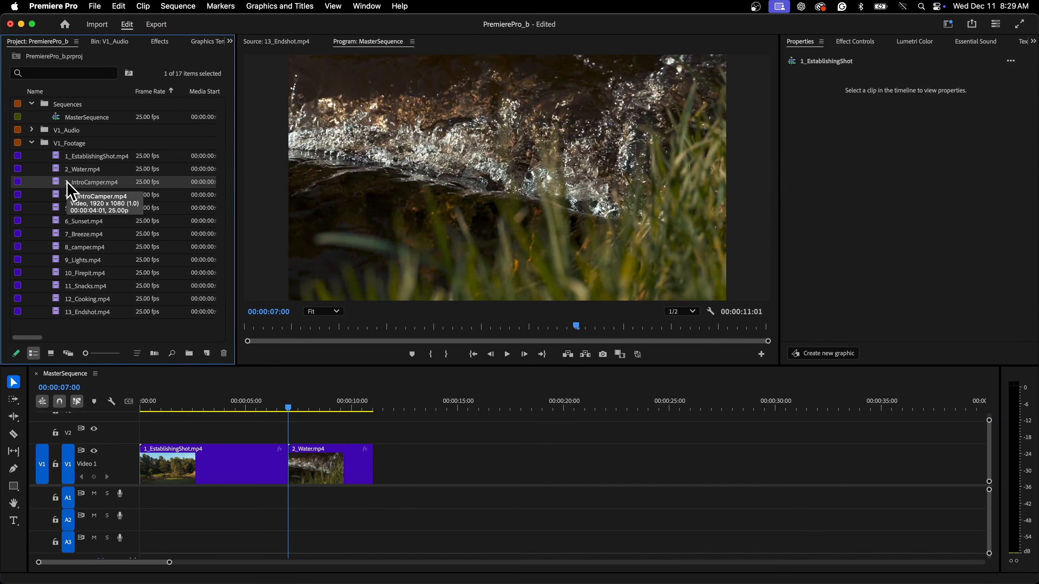
pyautogui.moveTo(370, 409)
pyautogui.mouseDown()
pyautogui.moveTo(378, 411)
pyautogui.moveTo(294, 407)
pyautogui.moveTo(374, 409)
pyautogui.mouseUp()
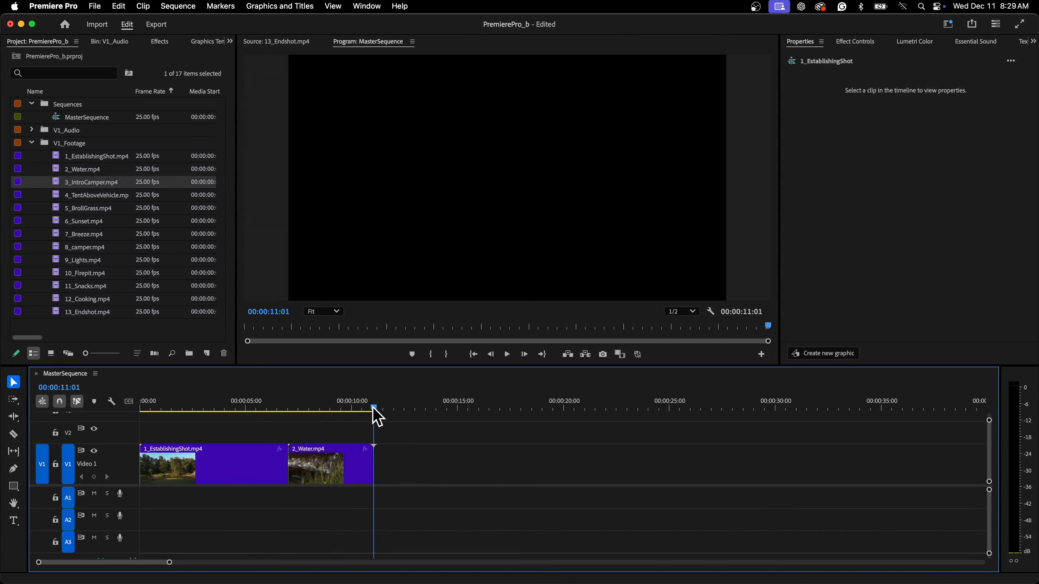
pyautogui.click(89, 183)
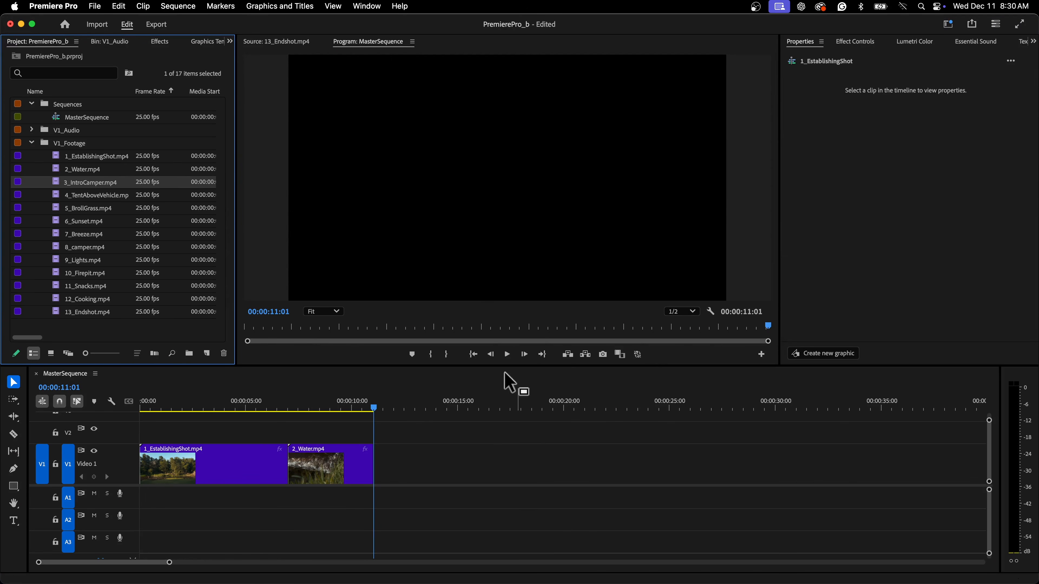
pyautogui.click(275, 43)
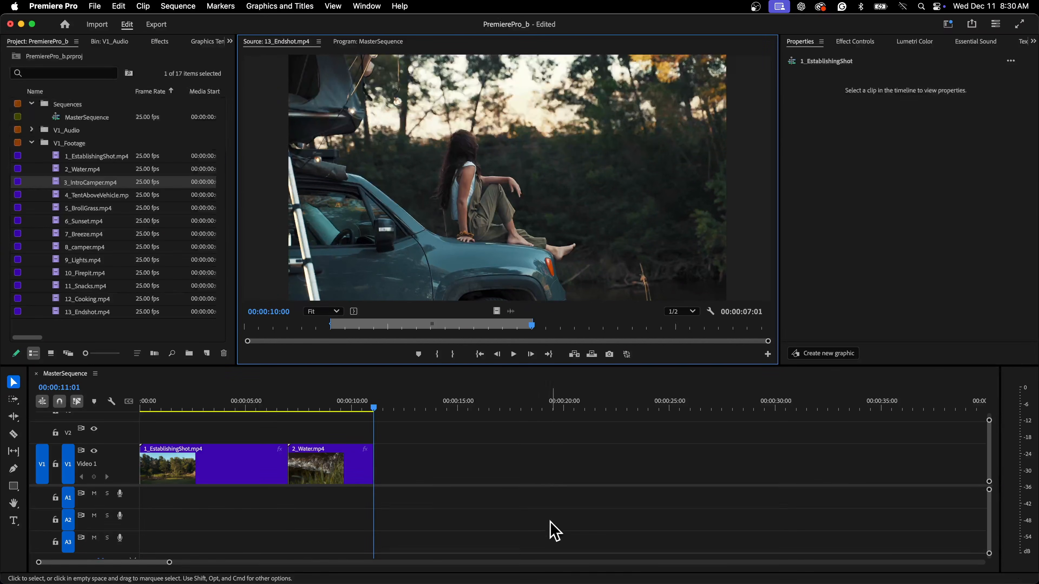
pyautogui.click(574, 354)
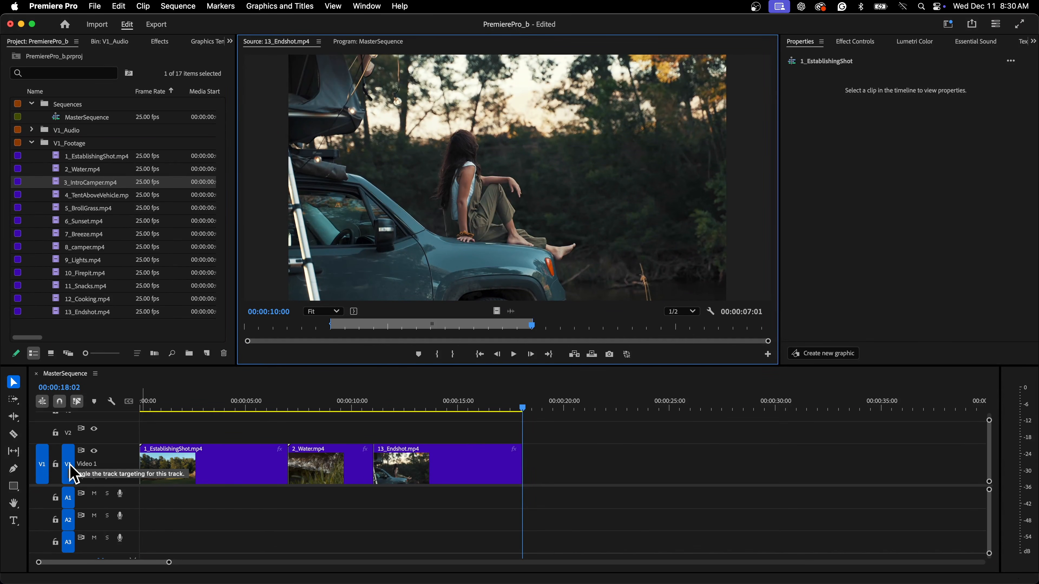
# Delete 13_Endshot.mp4 from track V1 after 2_Water.mp4
pyautogui.click(449, 470)
pyautogui.press('Delete')
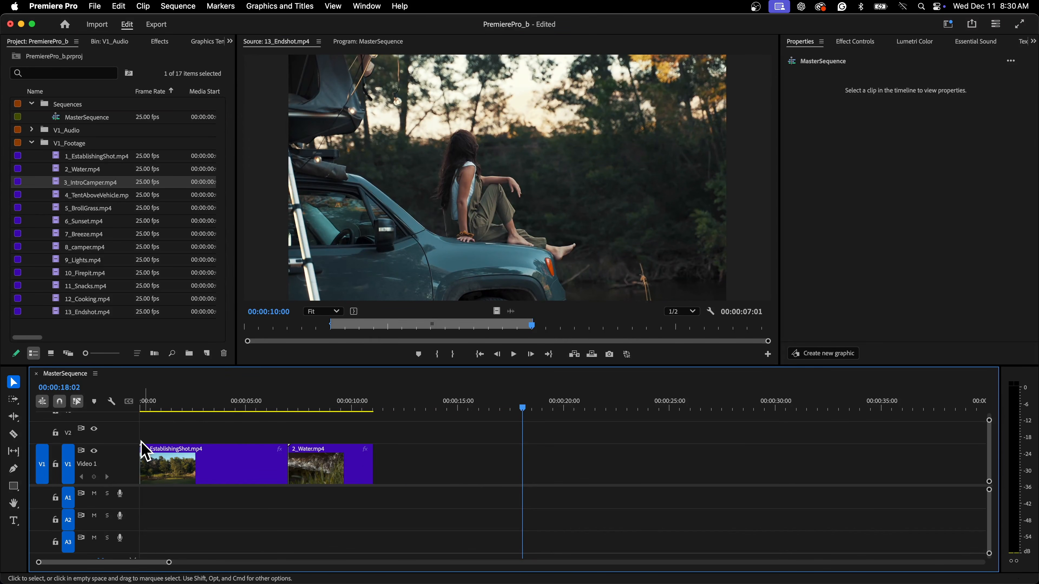
# Switch track targeting and the source patch to V2 and insert the marked portion of 13_Endshot.mp4 there at 00:00:18:02
pyautogui.click(72, 465)
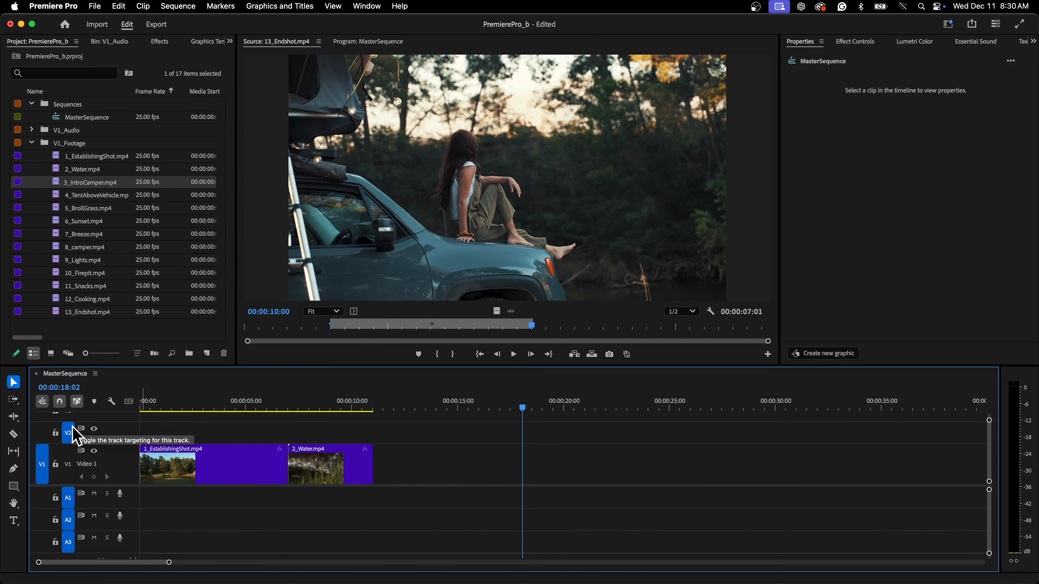
pyautogui.click(41, 433)
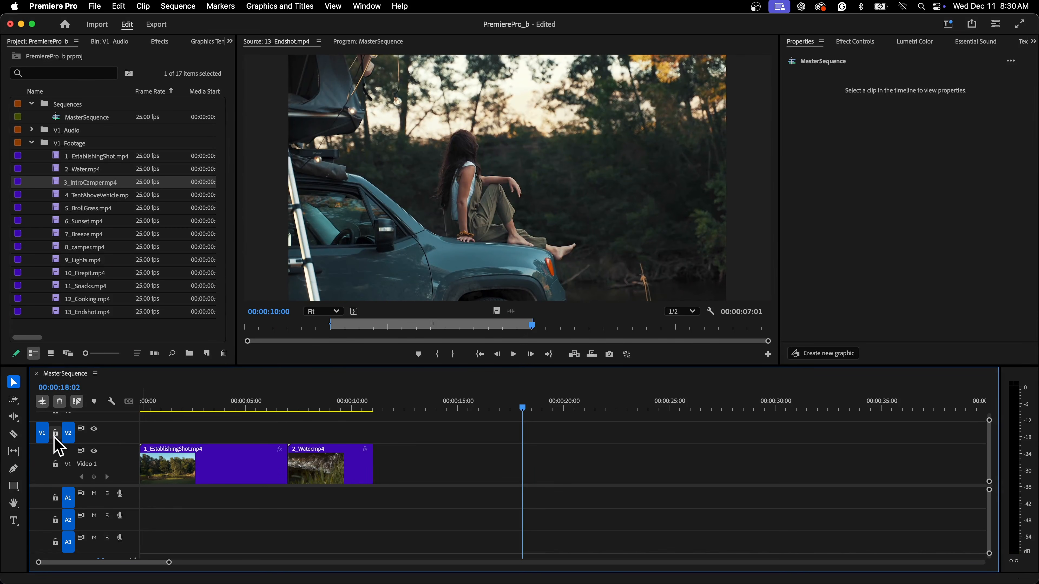
pyautogui.click(574, 355)
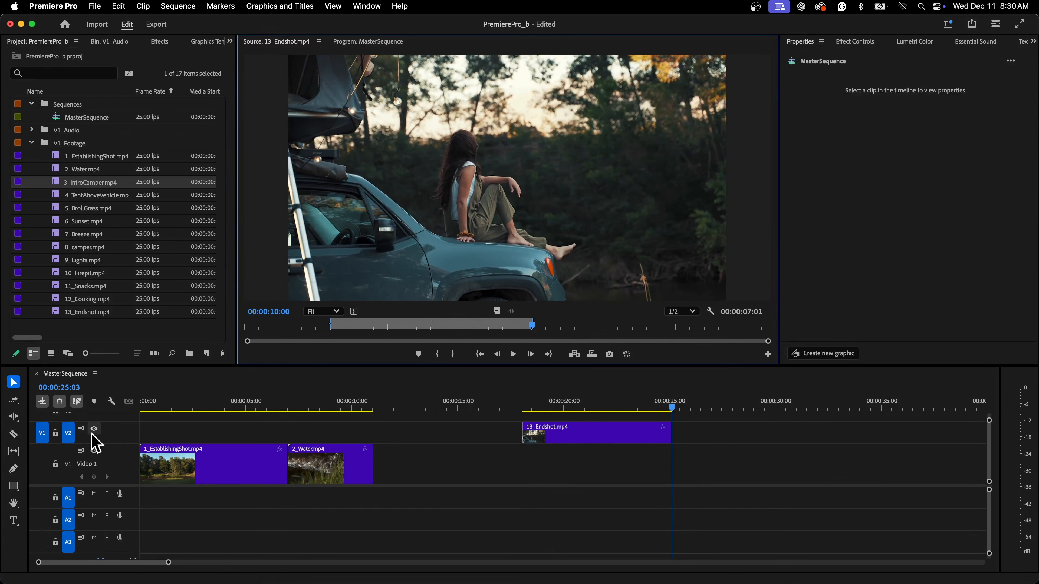
# Return the source patch and track targeting to V1 and delete 13_Endshot.mp4 from track V2
pyautogui.moveTo(44, 435); pyautogui.dragTo(44, 473)
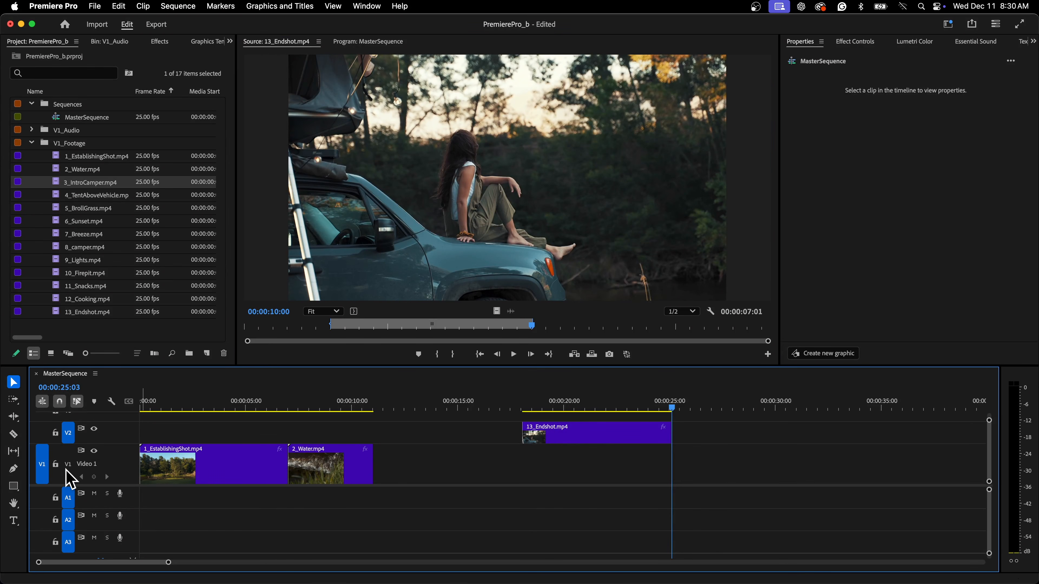
pyautogui.click(594, 438)
pyautogui.press('Delete')
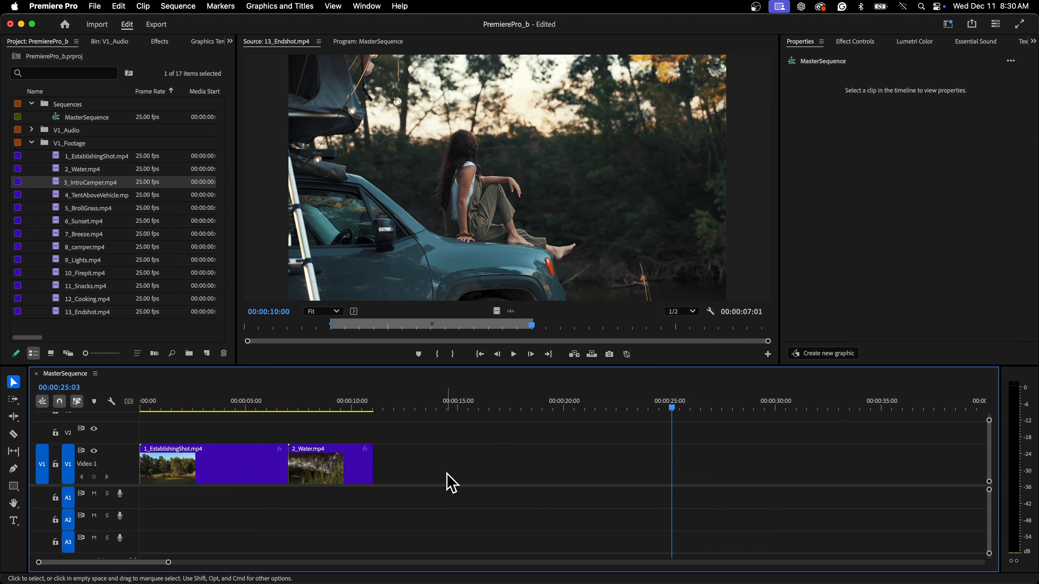
# Place the marked portion of 13_Endshot.mp4 on track V1 at 00:00:11:01 with Overwrite, and delete it again
pyautogui.click(372, 408)
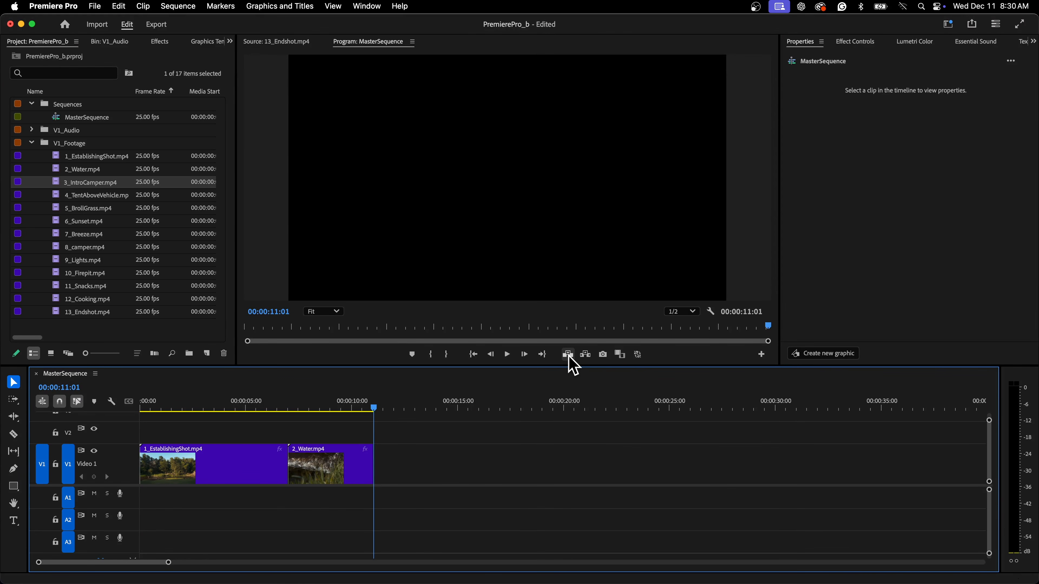
pyautogui.click(265, 45)
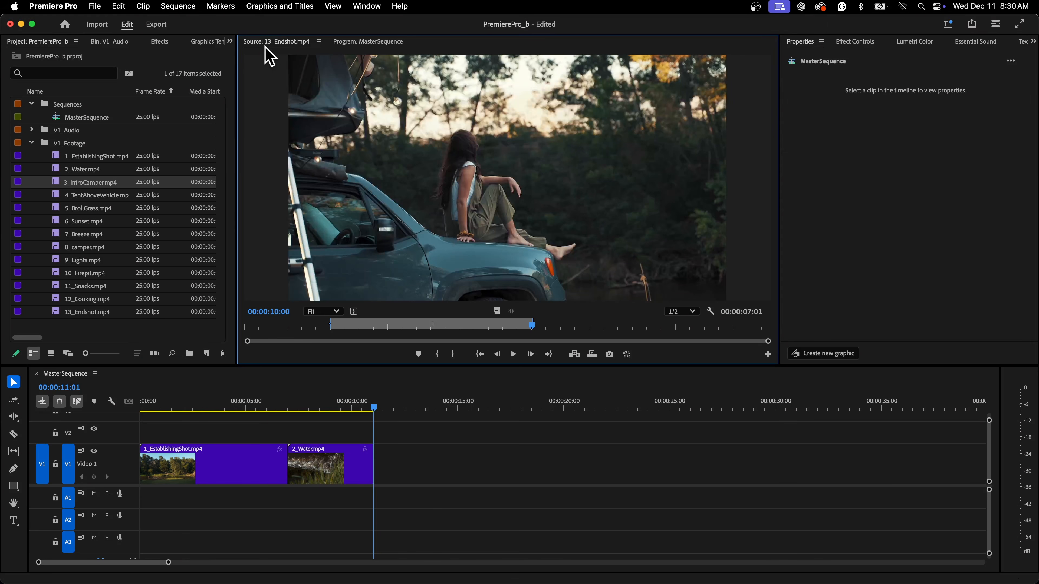
pyautogui.click(589, 354)
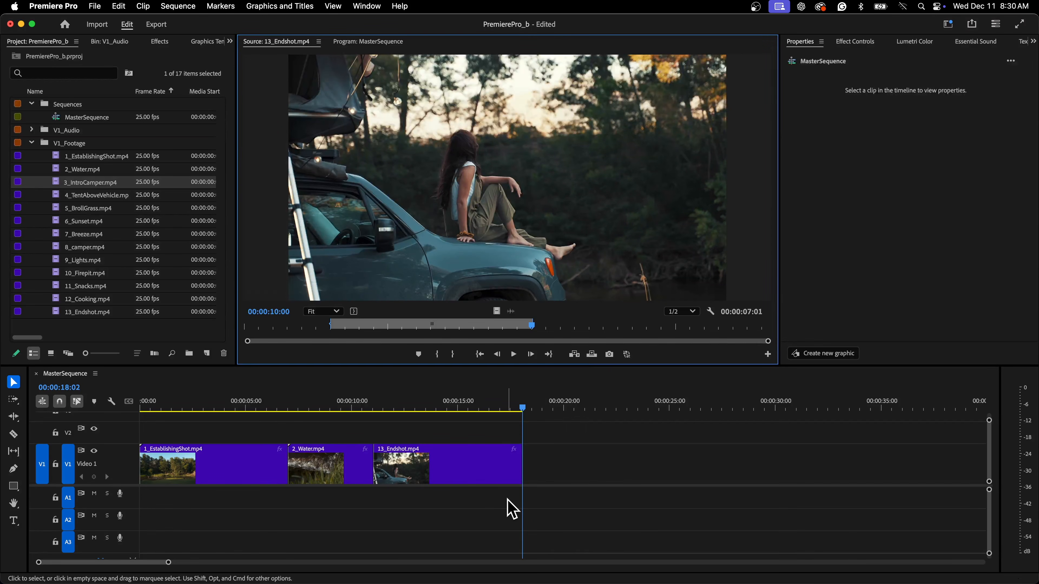
pyautogui.click(466, 475)
pyautogui.press('Delete')
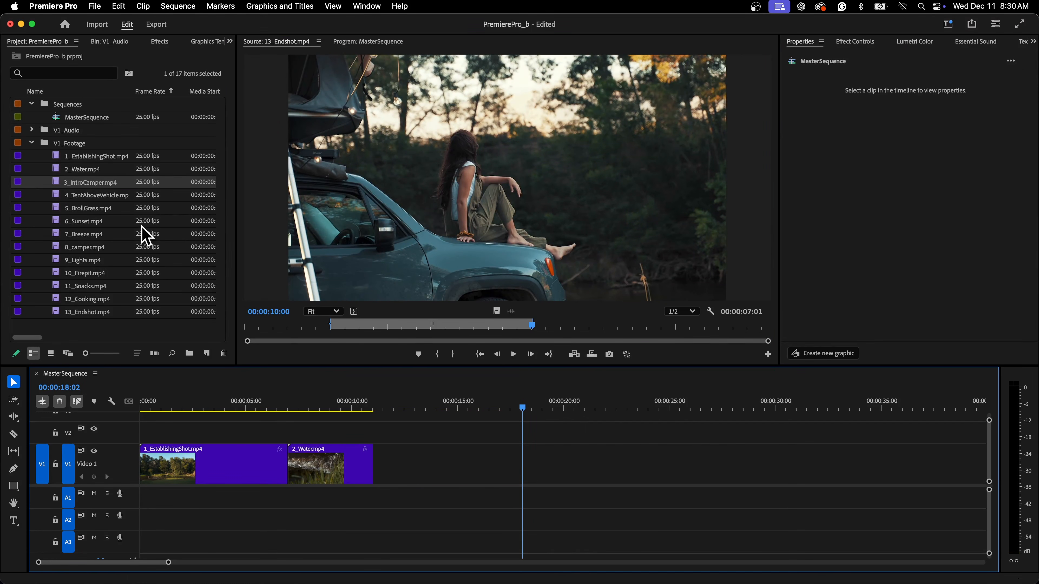
# Insert the marked portion of 3_IntroCamper.mp4 from the Source monitor on track V1 at 00:00:11:01, directly after 2_Water.mp4
pyautogui.click(90, 182)
pyautogui.doubleClick(58, 185)
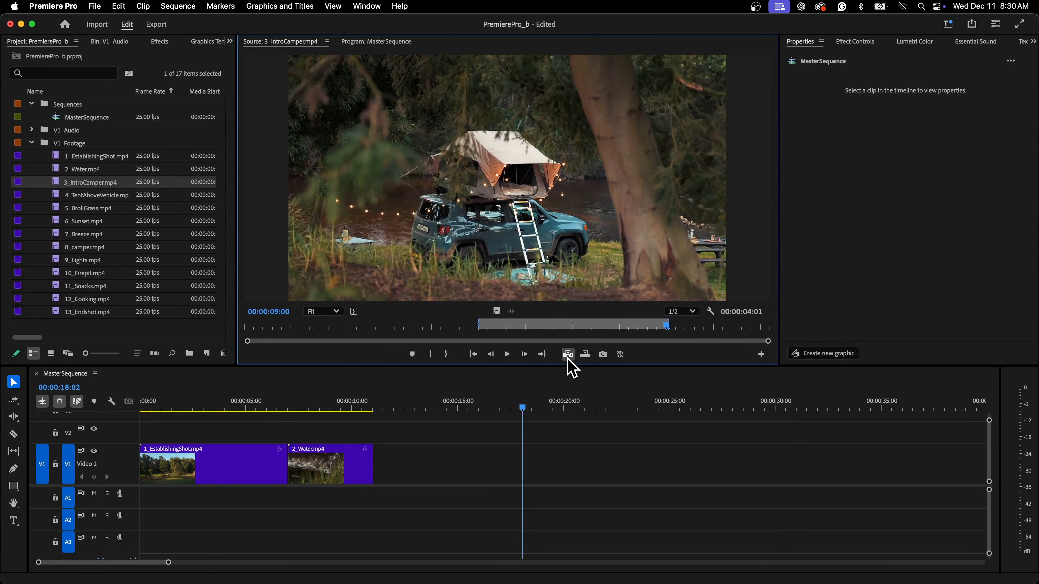
pyautogui.click(374, 408)
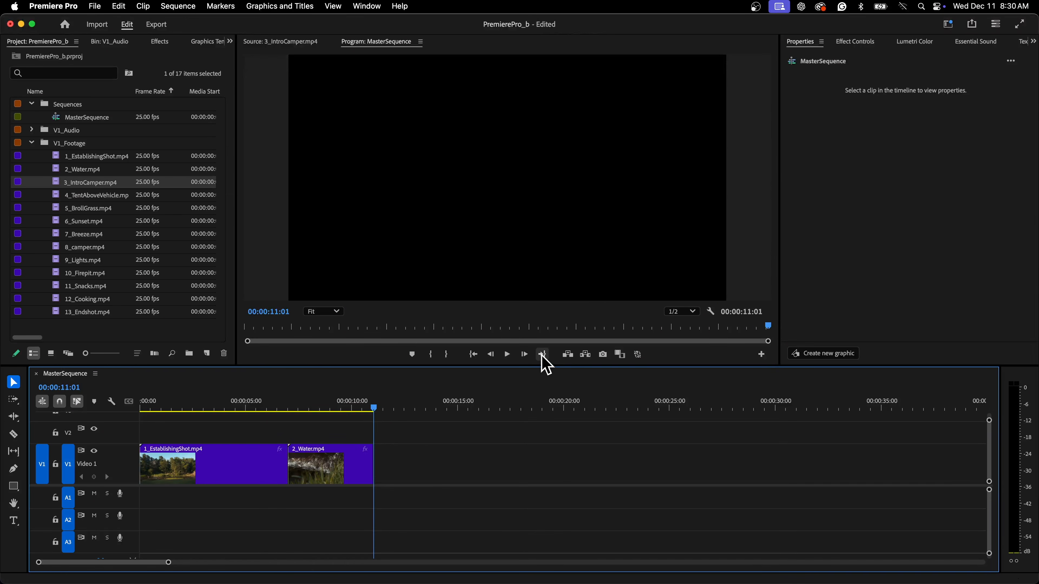
pyautogui.click(567, 356)
pyautogui.click(57, 184)
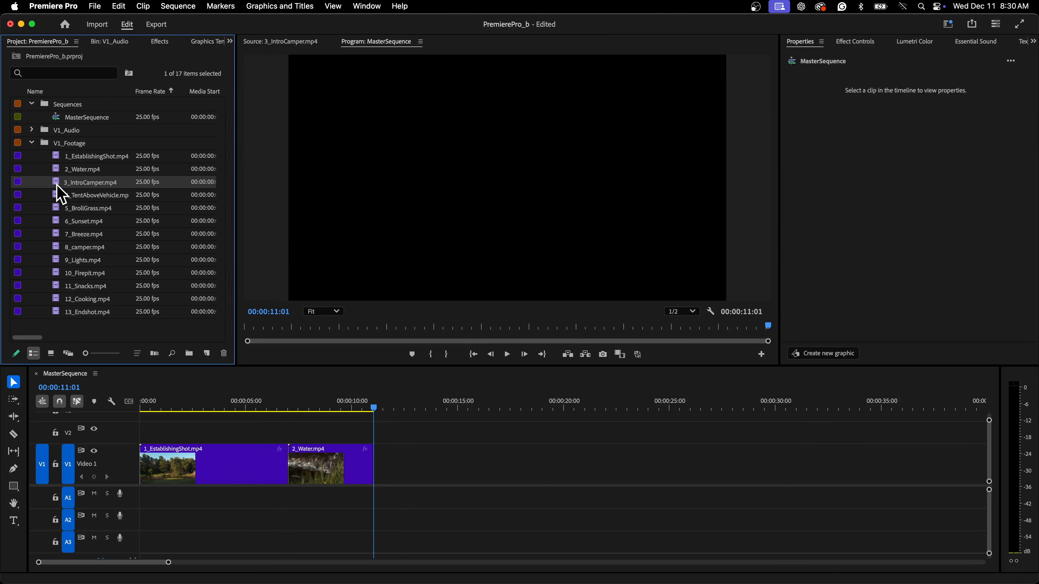
pyautogui.doubleClick(57, 185)
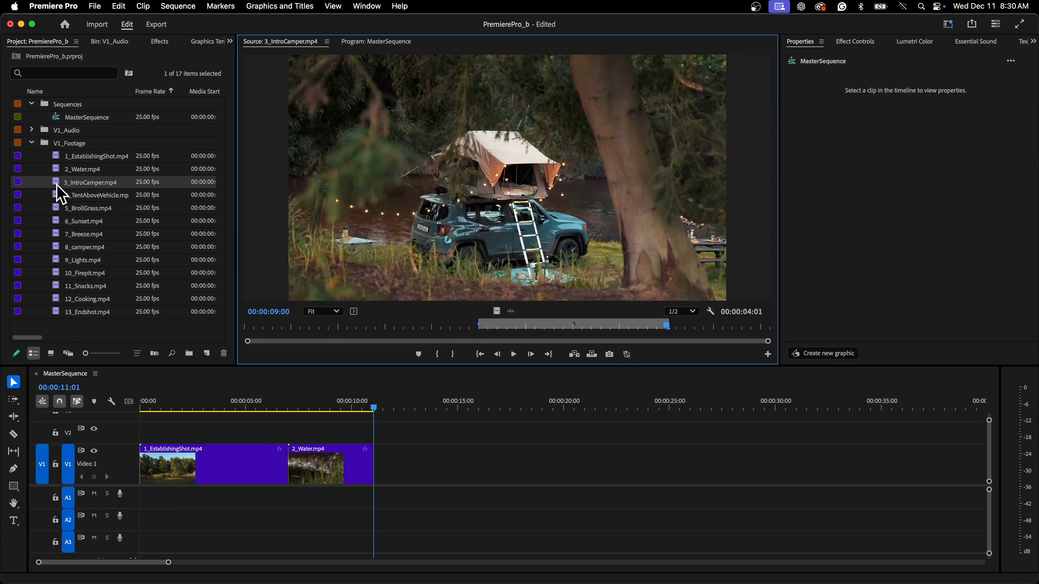
pyautogui.click(573, 355)
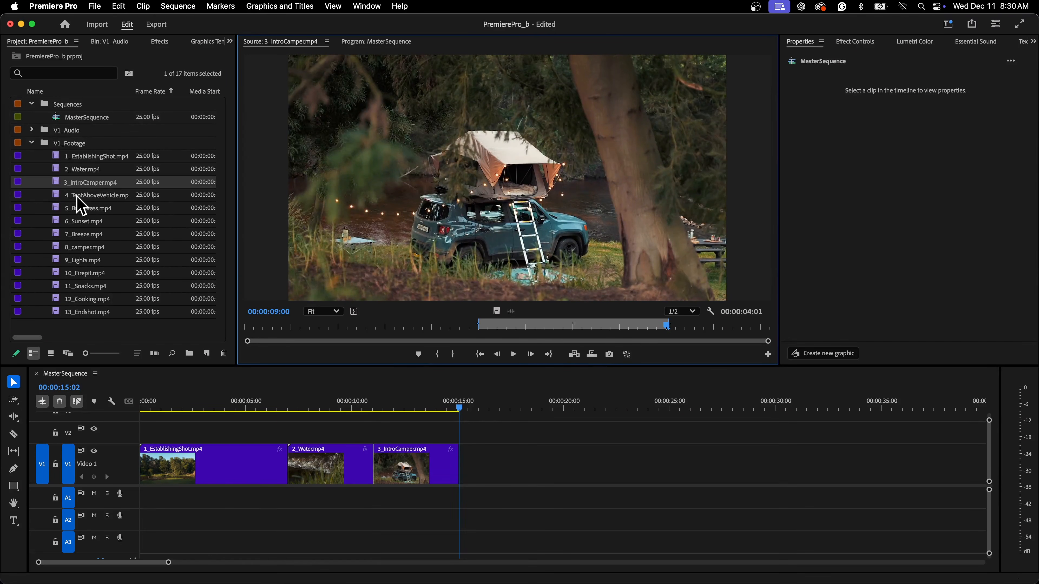
# Add 4_TentAboveVehicle.mp4, 5_BrollGrass.mp4 and 6_Sunset.mp4 to track V1 in order, directly after 3_IntroCamper.mp4
pyautogui.moveTo(77, 197); pyautogui.dragTo(475, 471)
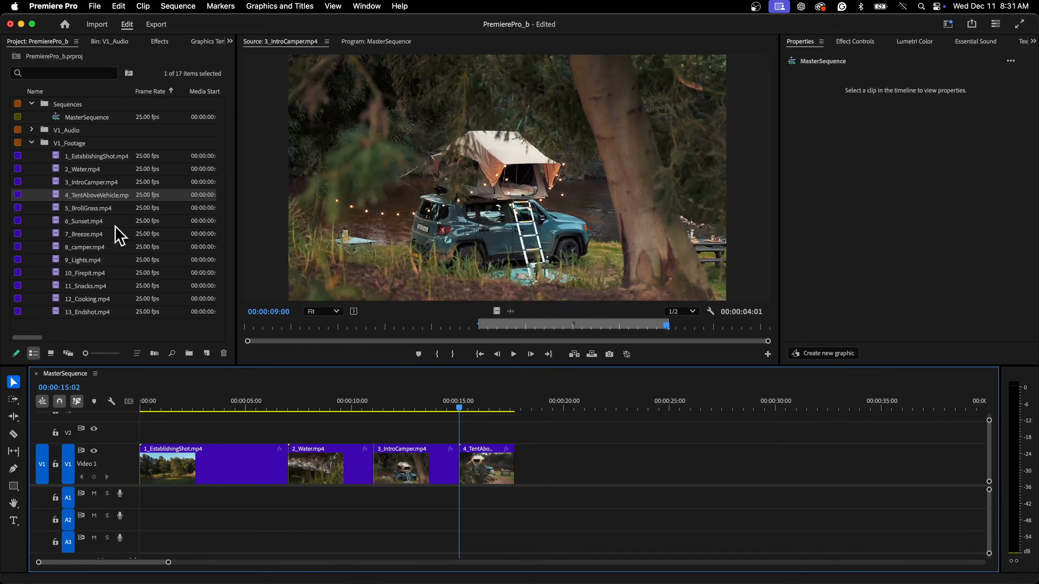
pyautogui.moveTo(85, 208); pyautogui.dragTo(540, 471)
pyautogui.moveTo(66, 222); pyautogui.dragTo(582, 470)
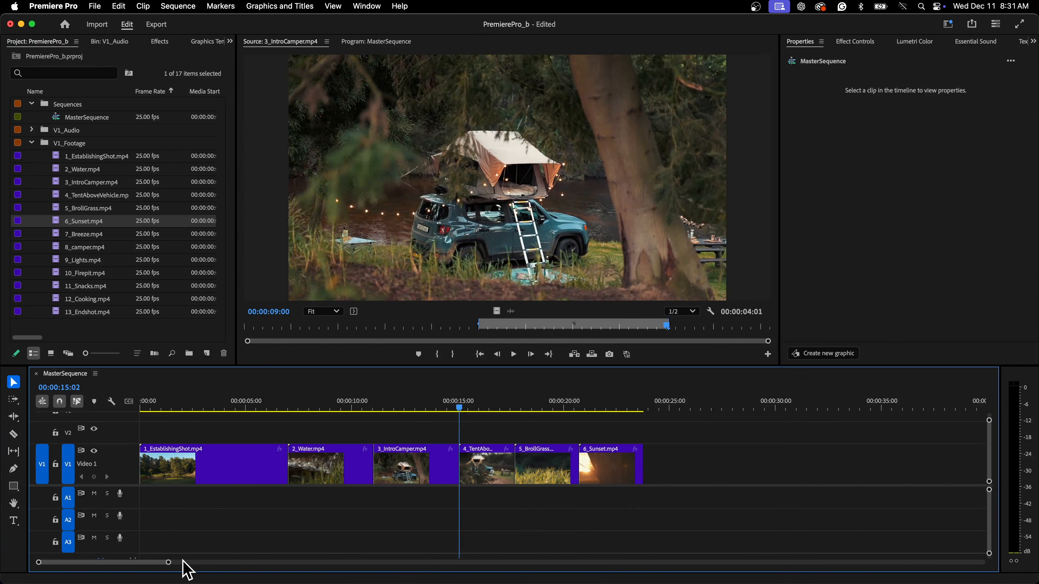
# Add 7_Breeze.mp4 and 8_camper.mp4 to track V1 in order, directly after 6_Sunset.mp4
pyautogui.moveTo(168, 562); pyautogui.dragTo(221, 566)
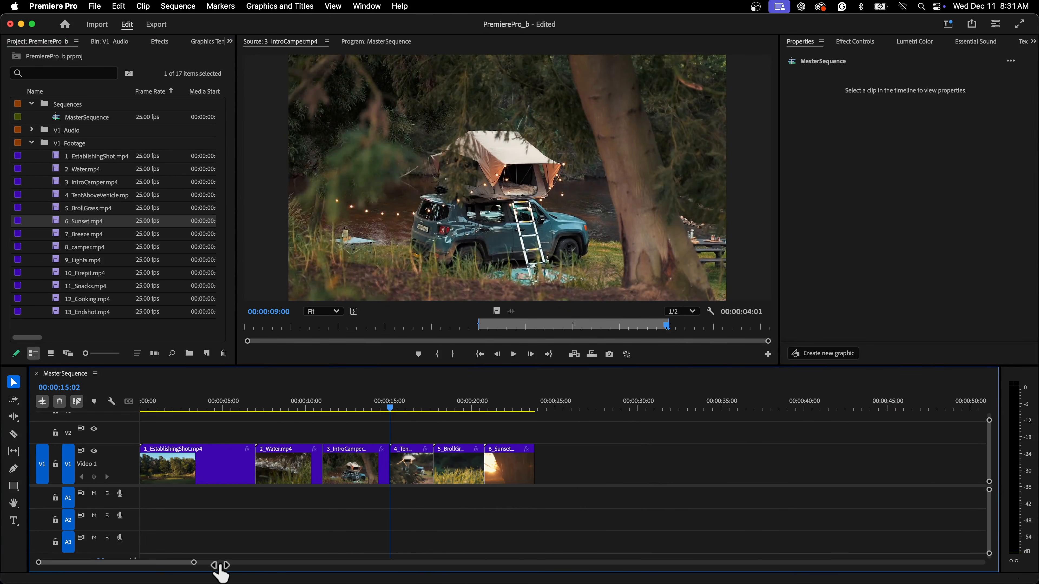
pyautogui.moveTo(84, 234); pyautogui.dragTo(536, 475)
pyautogui.moveTo(80, 248); pyautogui.dragTo(630, 480)
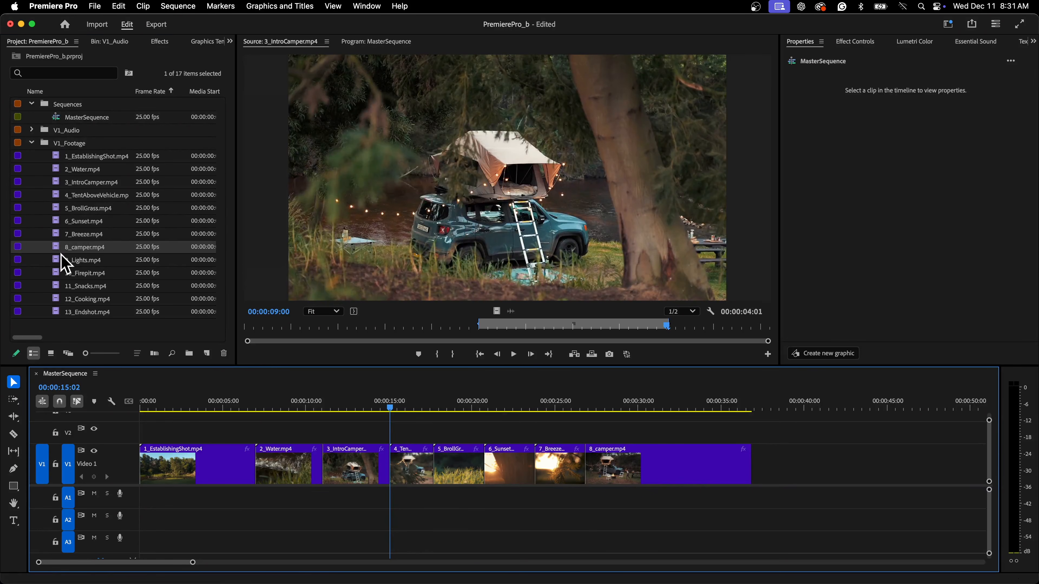
# Try placing 9_Lights.mp4 over the middle of 8_camper.mp4 on track V1, and undo the overwrite
pyautogui.moveTo(65, 262); pyautogui.dragTo(641, 467)
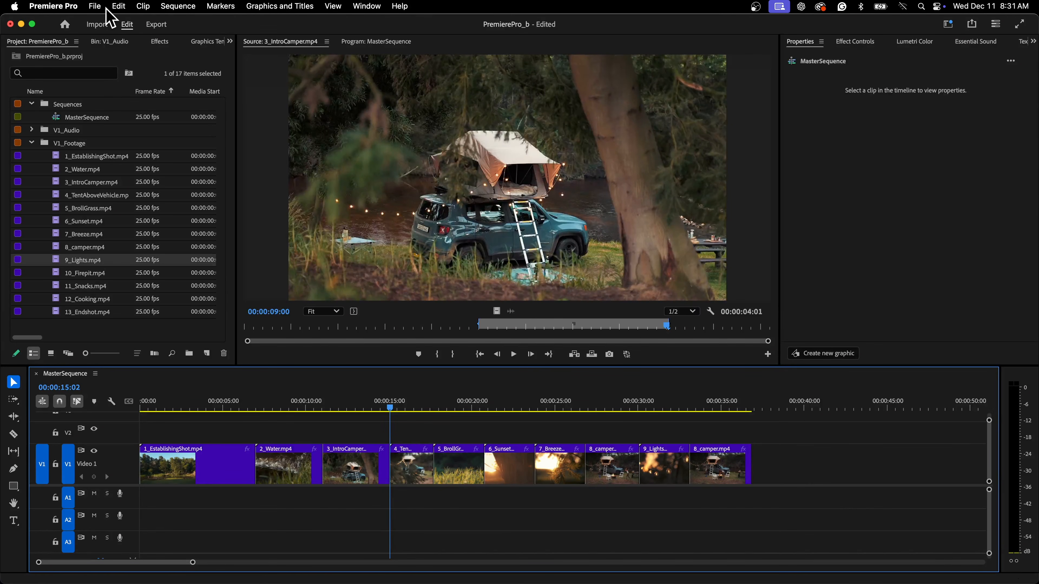
pyautogui.click(117, 6)
pyautogui.click(118, 7)
pyautogui.press('super+z')
# Add 9_Lights.mp4, 10_Firepit.mp4 and 11_Snacks.mp4 to track V1 in order, directly after 8_camper.mp4
pyautogui.moveTo(75, 264); pyautogui.dragTo(754, 487)
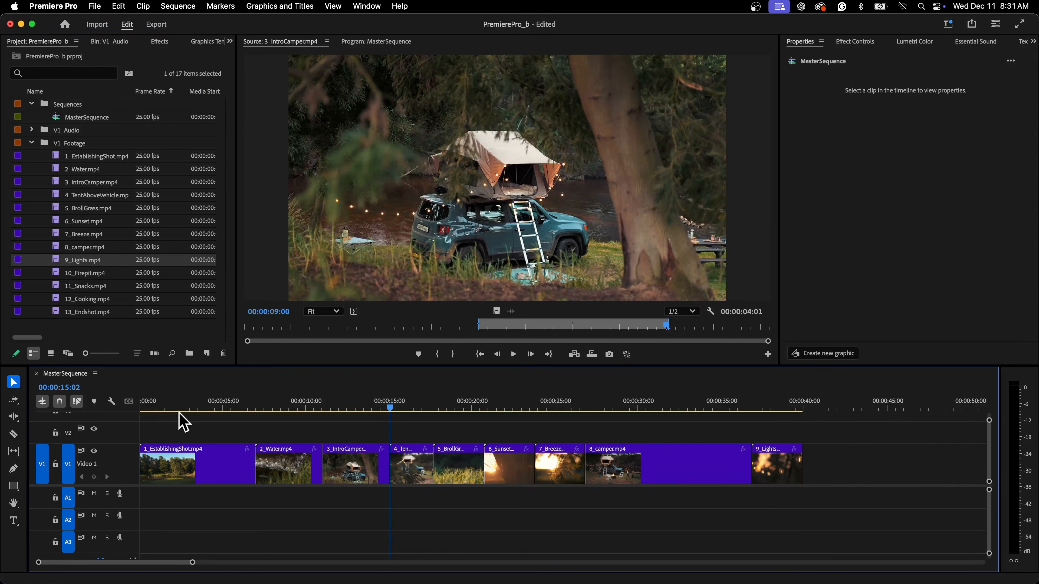
pyautogui.moveTo(193, 564); pyautogui.dragTo(302, 565)
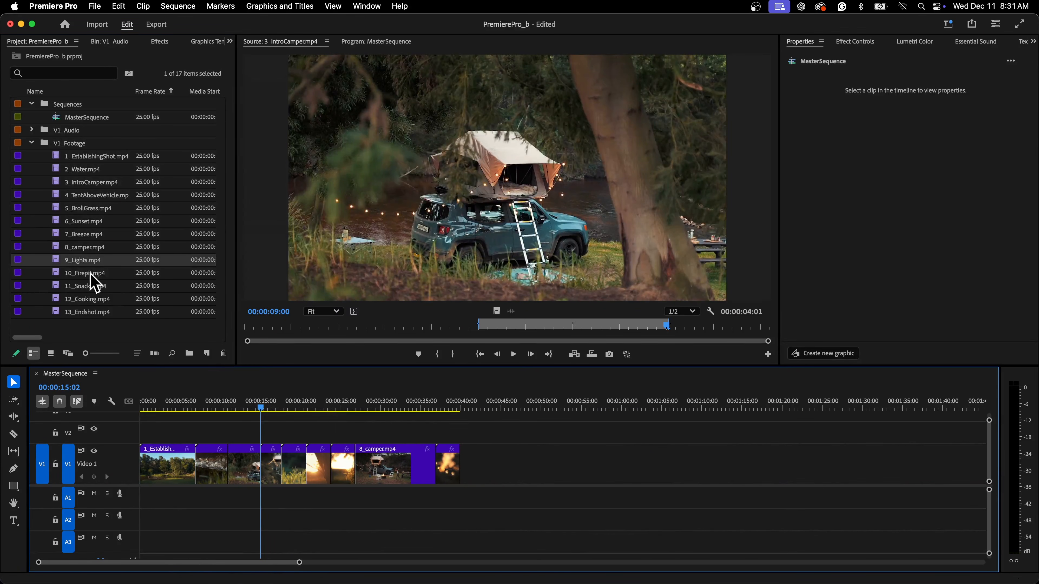
pyautogui.moveTo(90, 273); pyautogui.dragTo(474, 475)
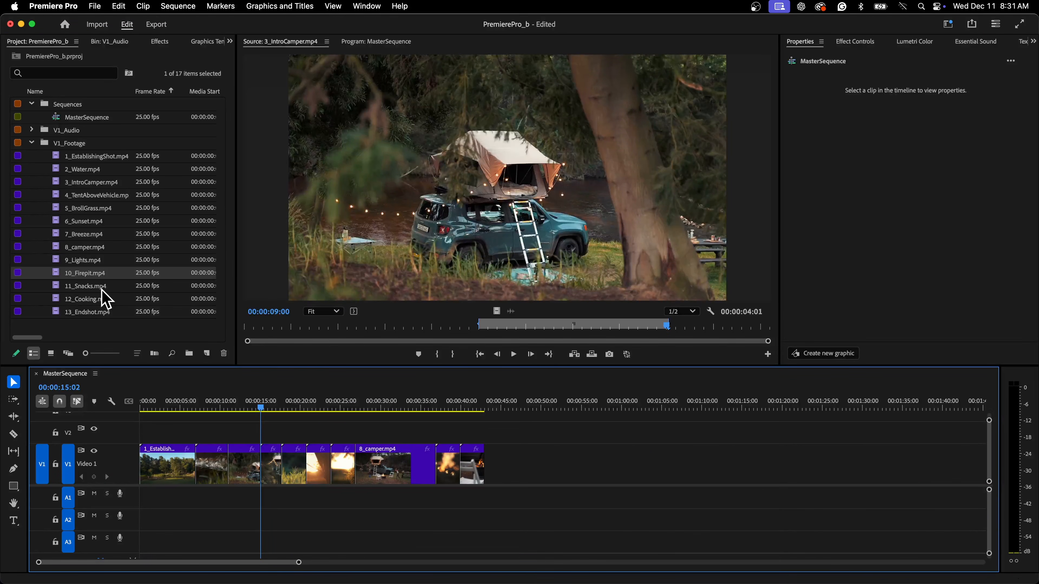
pyautogui.click(87, 286)
pyautogui.moveTo(80, 294); pyautogui.dragTo(497, 485)
# Place 12_Cooking.mp4 on track V2 at 00:00:46:00, overlapping the end of 11_Snacks.mp4, and 13_Endshot.mp4 on track V1 at 00:00:49:03
pyautogui.moveTo(102, 304); pyautogui.dragTo(524, 440)
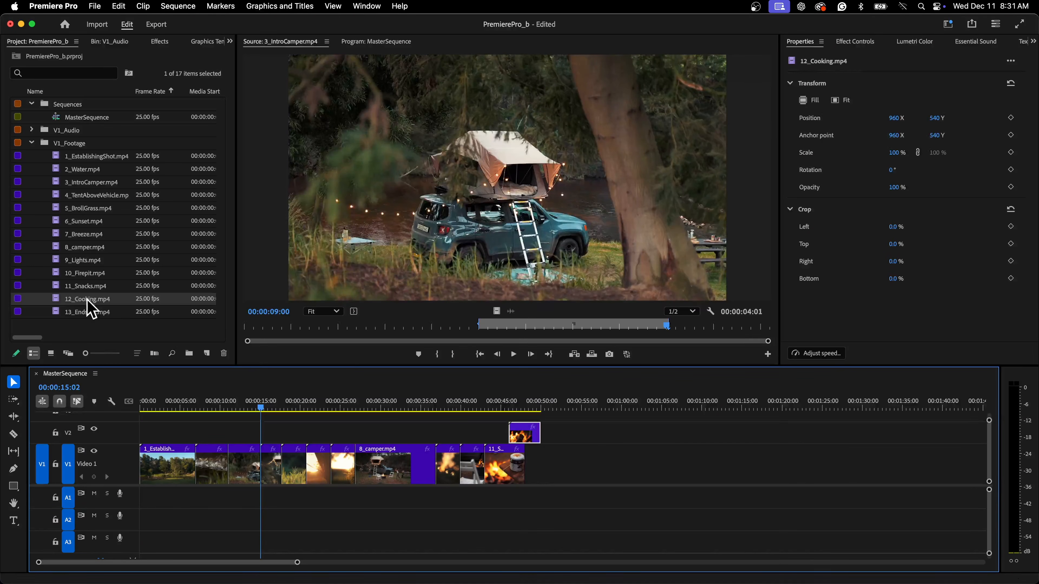
pyautogui.click(508, 404)
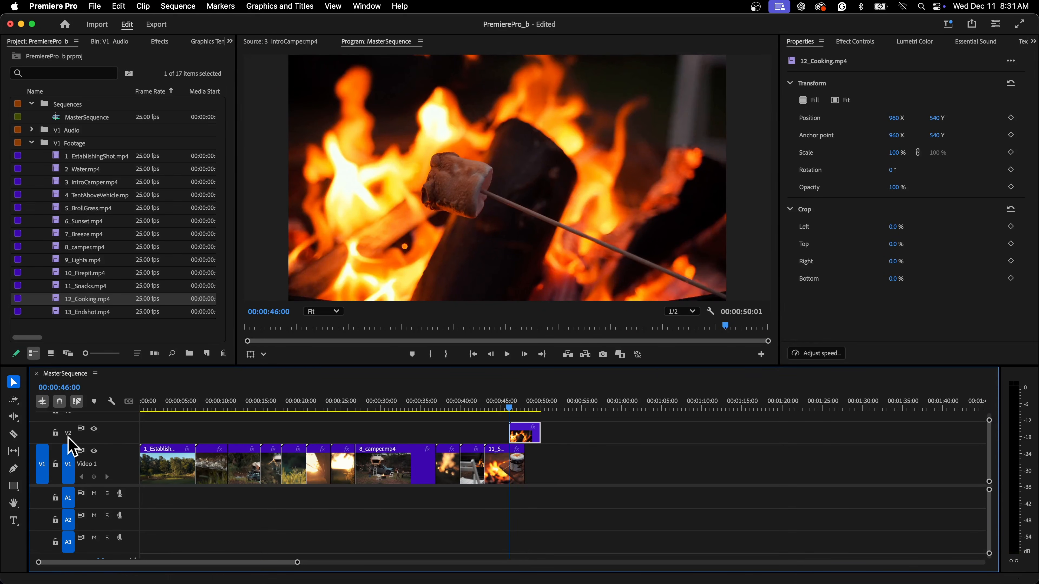
pyautogui.moveTo(107, 312); pyautogui.dragTo(533, 481)
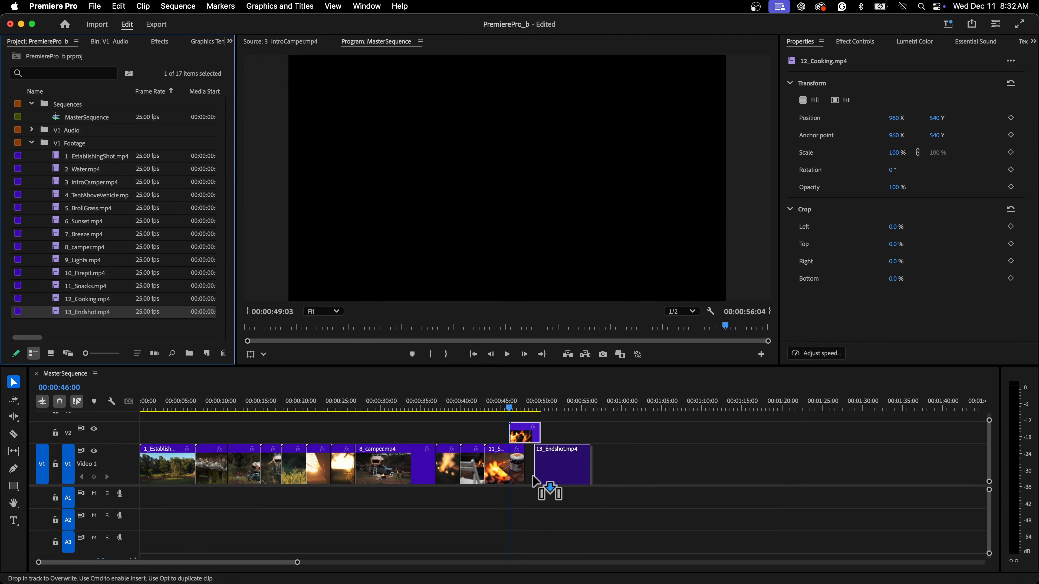
# Set the playhead to 00:00:50:00 and move 13_Endshot.mp4 on track V1 so that it starts there
pyautogui.moveTo(530, 404); pyautogui.dragTo(534, 403)
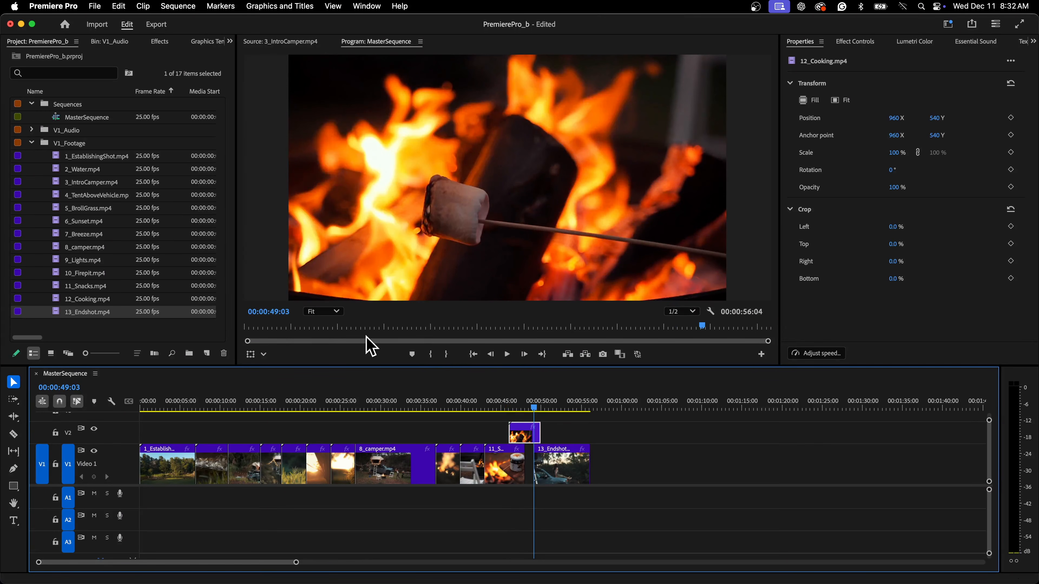
pyautogui.click(274, 311)
pyautogui.click(276, 312)
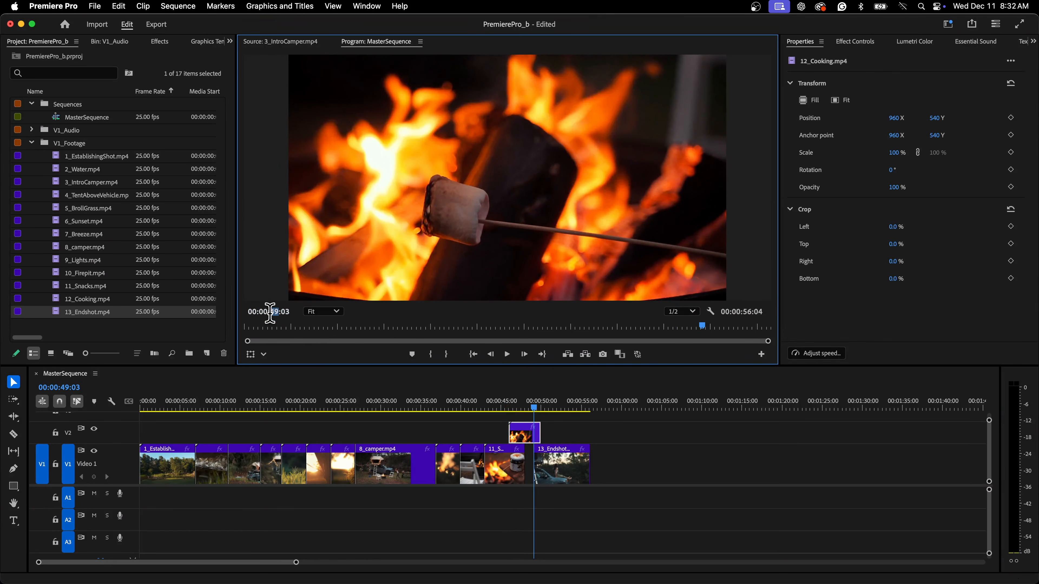
pyautogui.write('50:0')
pyautogui.press('Return')
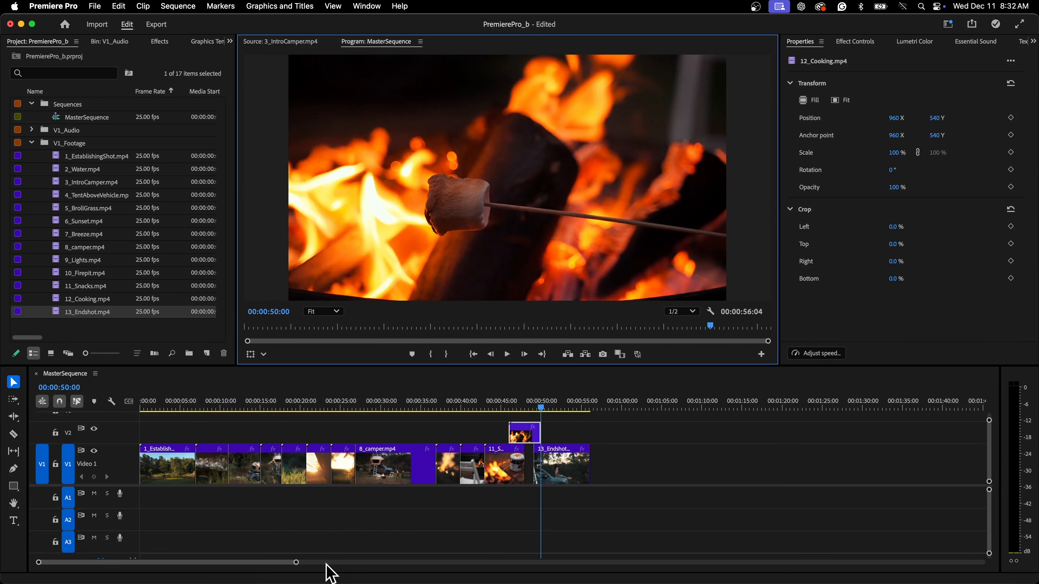
pyautogui.moveTo(299, 563); pyautogui.dragTo(212, 562)
pyautogui.moveTo(615, 455); pyautogui.dragTo(655, 465)
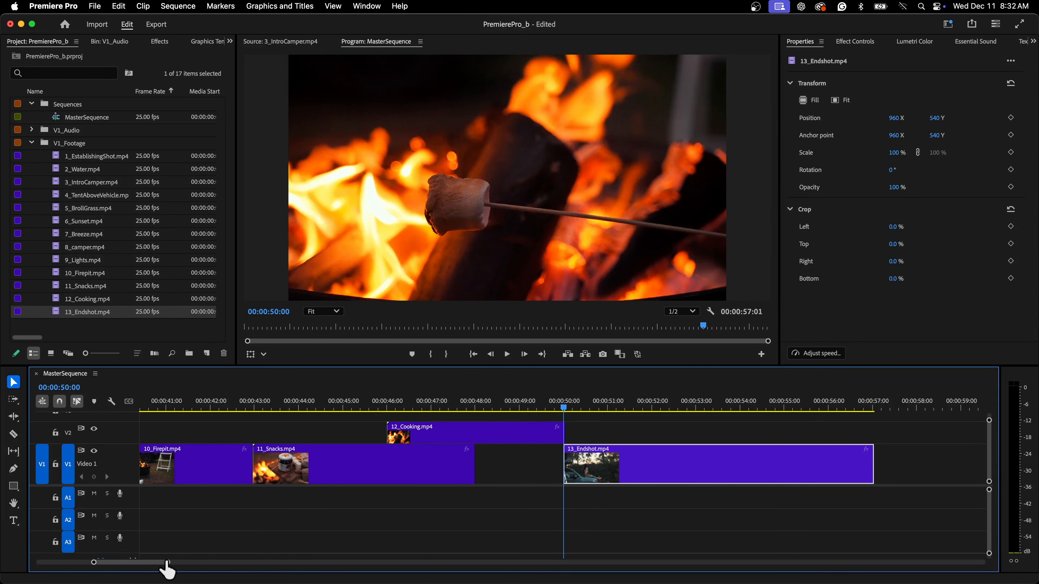
# Try trimming the end of 13_Endshot.mp4 and the start of 4_TentAboveVehicle.mp4 on track V1, and undo the last trim
pyautogui.moveTo(167, 562); pyautogui.dragTo(262, 563)
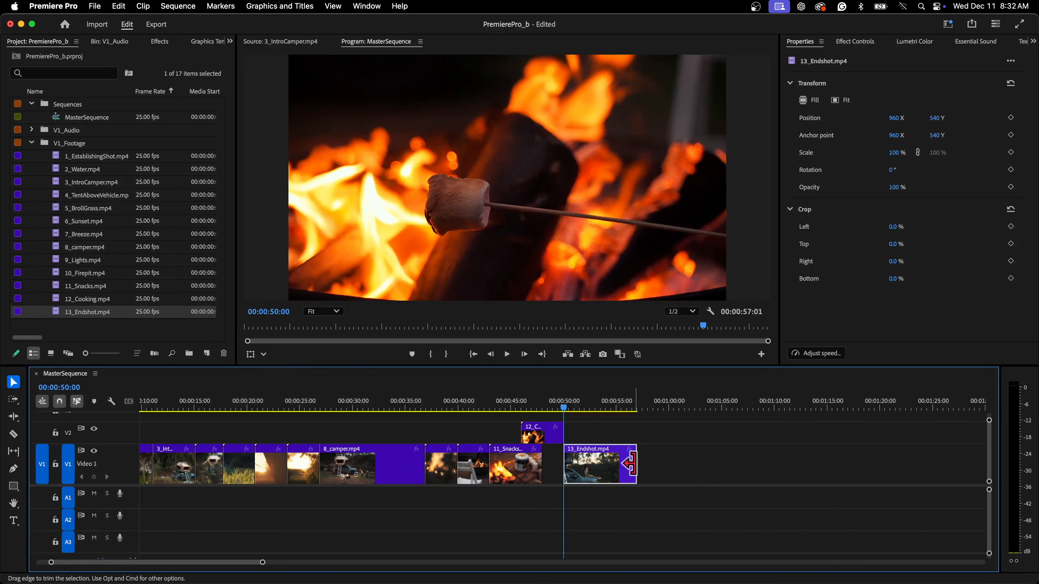
pyautogui.moveTo(630, 463); pyautogui.dragTo(696, 462)
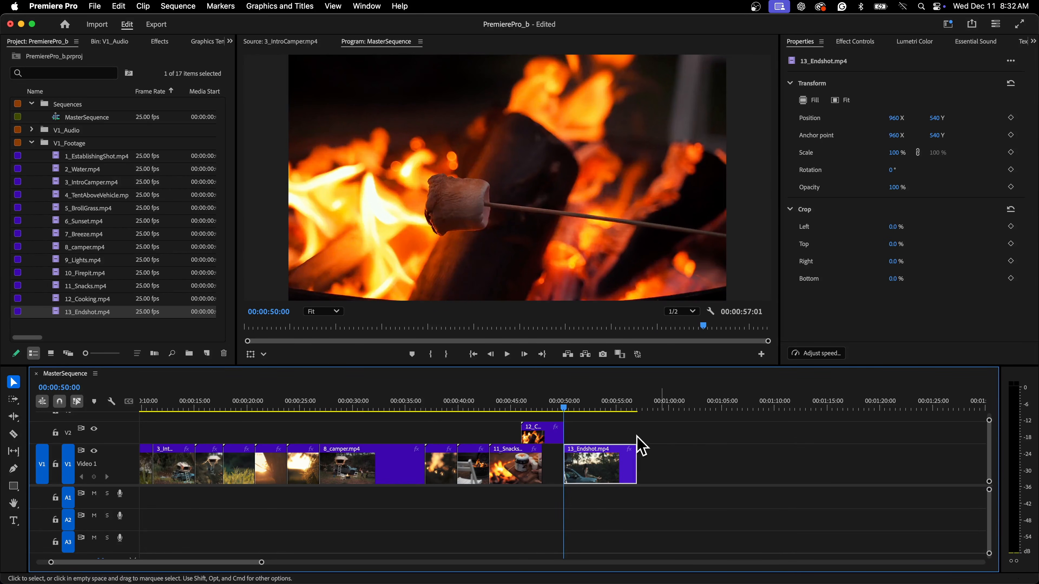
pyautogui.click(184, 475)
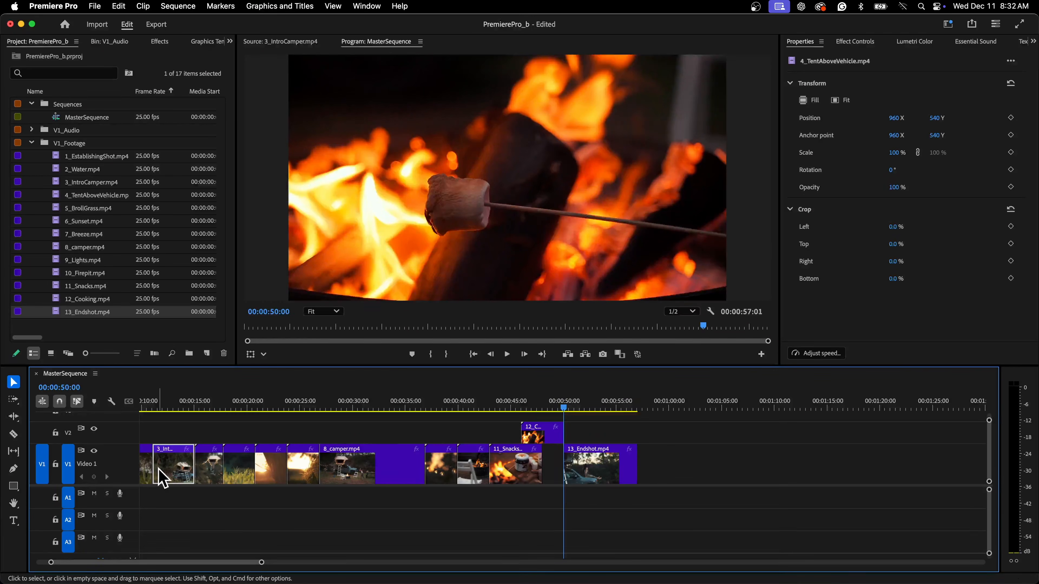
pyautogui.click(197, 460)
pyautogui.moveTo(200, 460); pyautogui.dragTo(210, 463)
pyautogui.press('super+z')
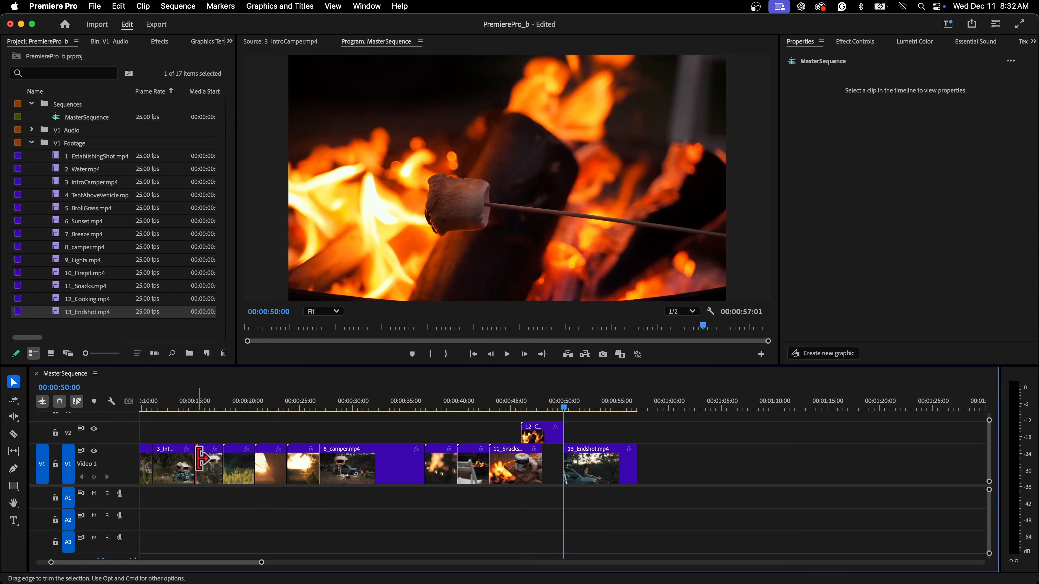
# Try shortening the end of 3_IntroCamper.mp4 on track V1 with the Ripple Edit tool, and undo the trim
pyautogui.click(14, 403)
pyautogui.moveTo(14, 417); pyautogui.dragTo(46, 418)
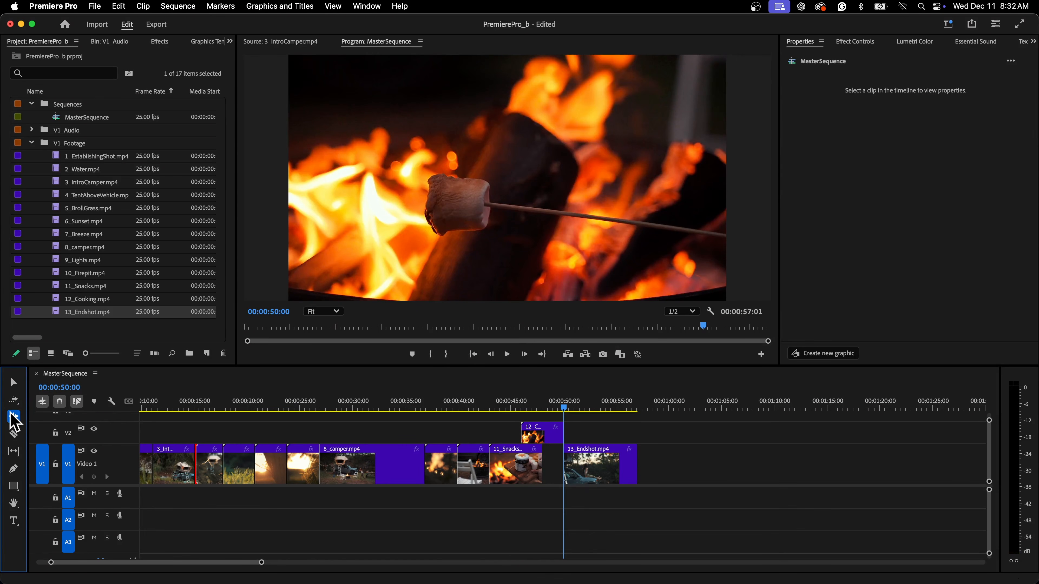
pyautogui.click(17, 413)
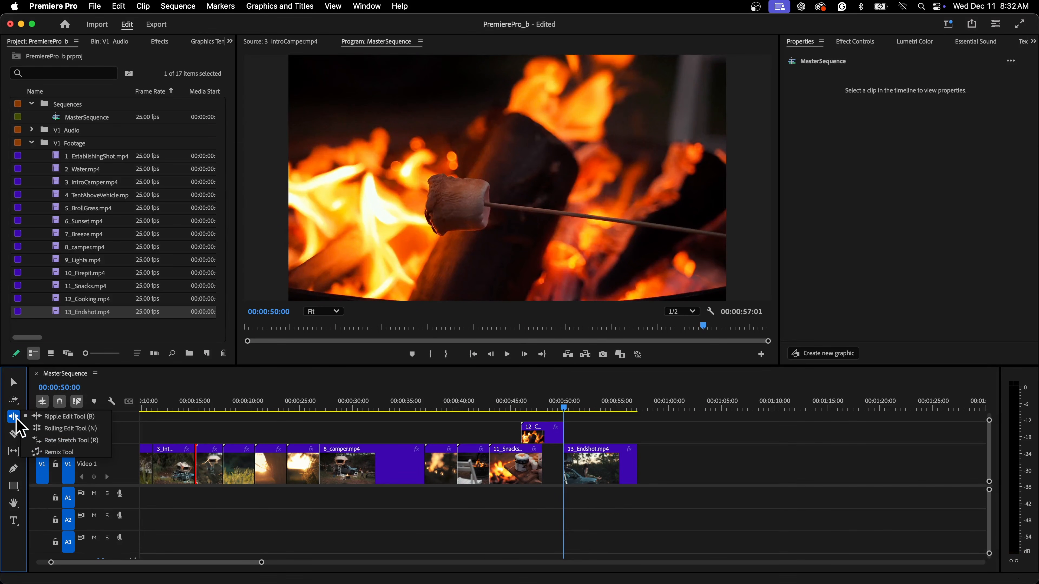
pyautogui.click(45, 418)
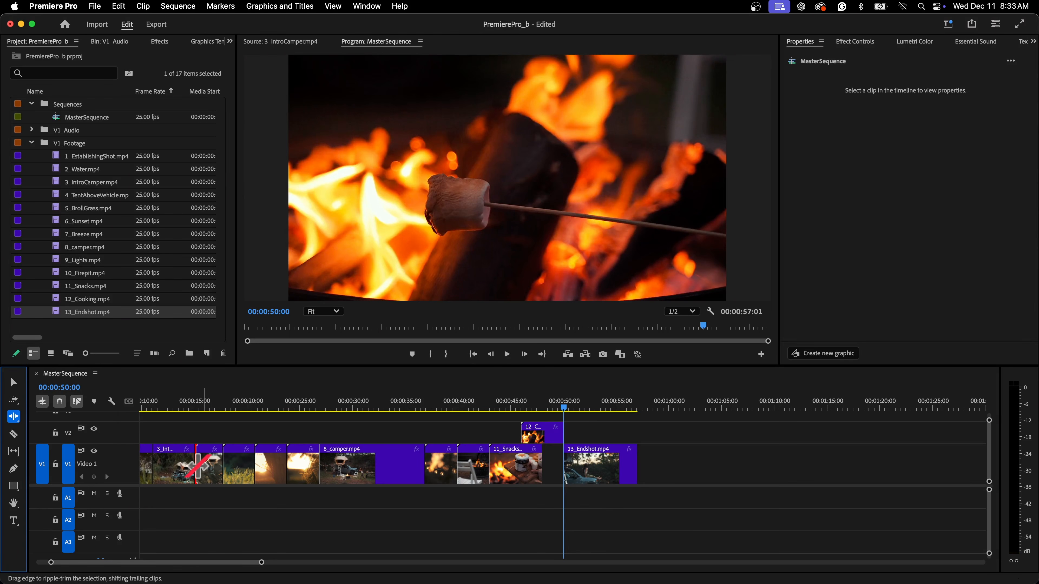
pyautogui.moveTo(189, 463); pyautogui.dragTo(175, 466)
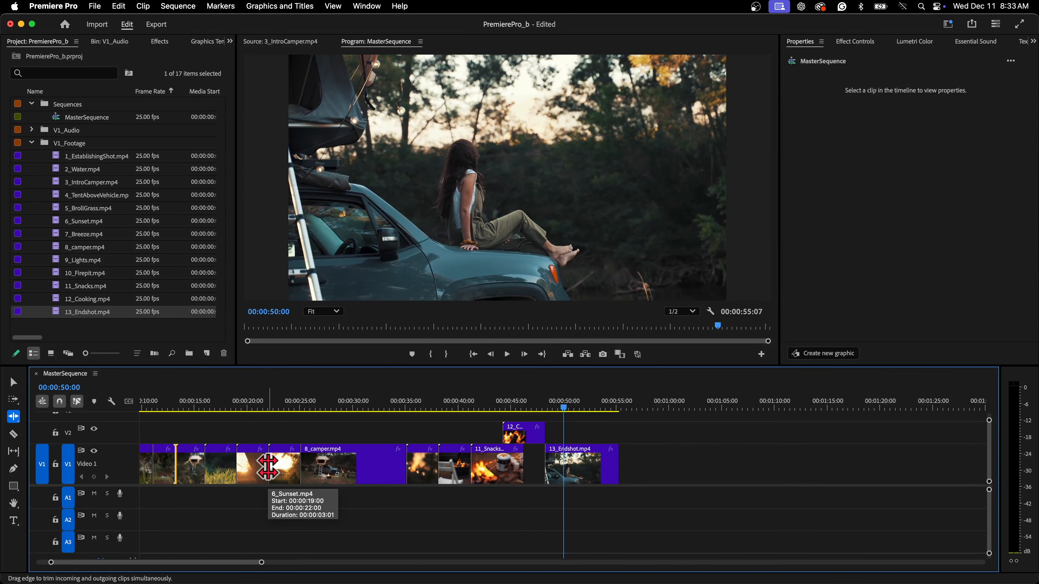
pyautogui.press('super+z')
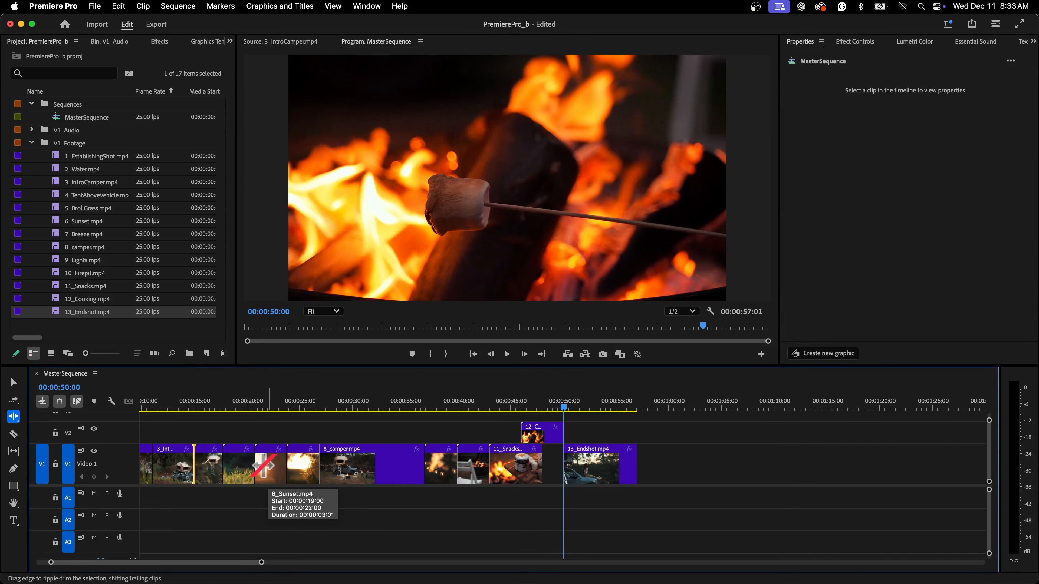
# Return to the Selection tool and set the playhead to the end of 13_Endshot.mp4 at 00:00:57:01
pyautogui.click(13, 382)
pyautogui.click(438, 544)
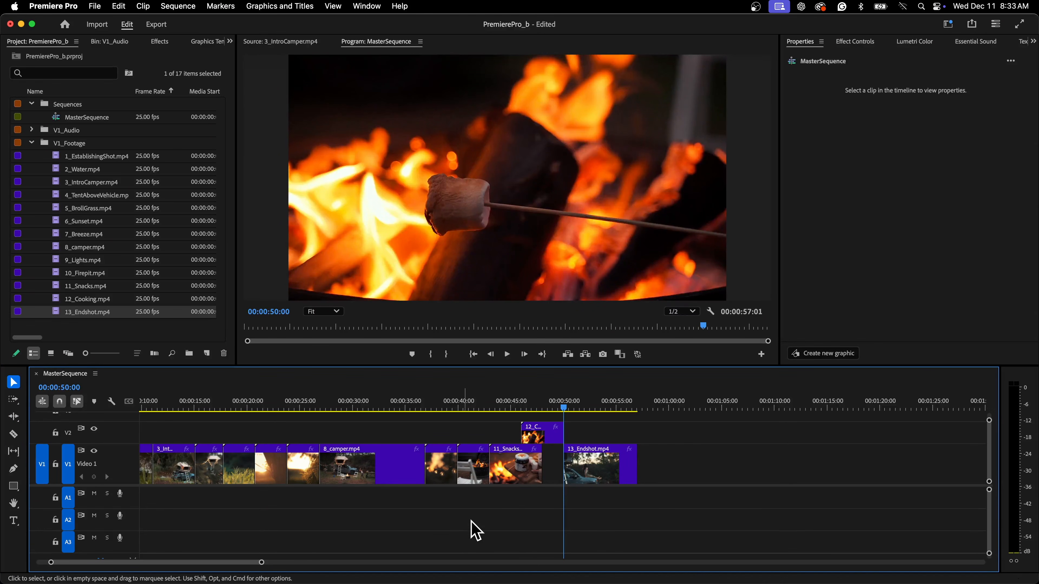
pyautogui.click(637, 407)
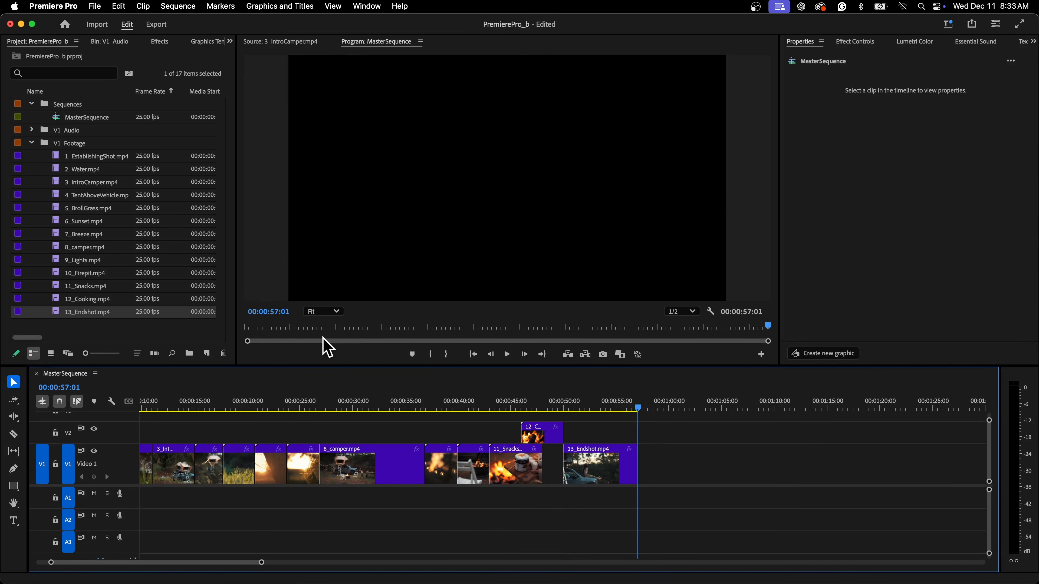